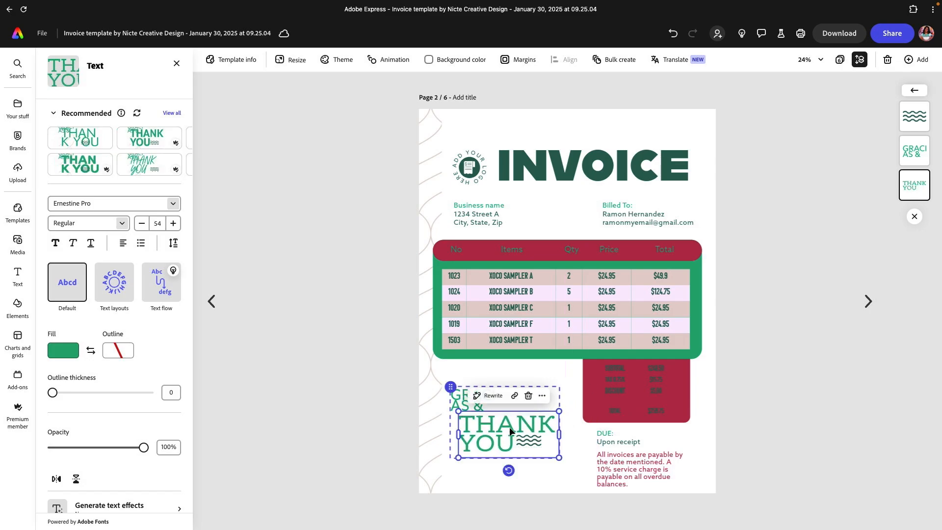
# Step: Widen the GRACIAS & text box so it fits on one line, and move THANK YOU up directly beneath it
pyautogui.click(498, 398)
pyautogui.moveTo(501, 398); pyautogui.dragTo(526, 395)
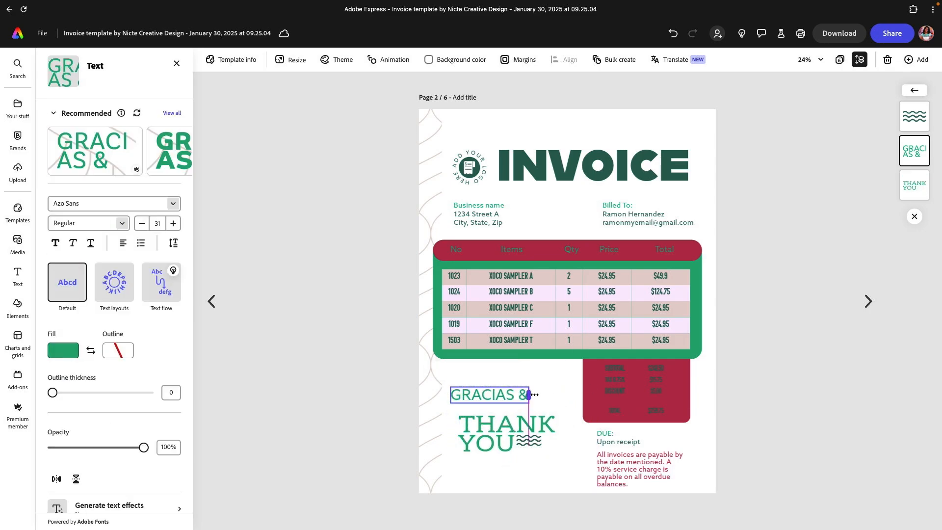
pyautogui.click(478, 423)
pyautogui.moveTo(475, 422); pyautogui.dragTo(467, 410)
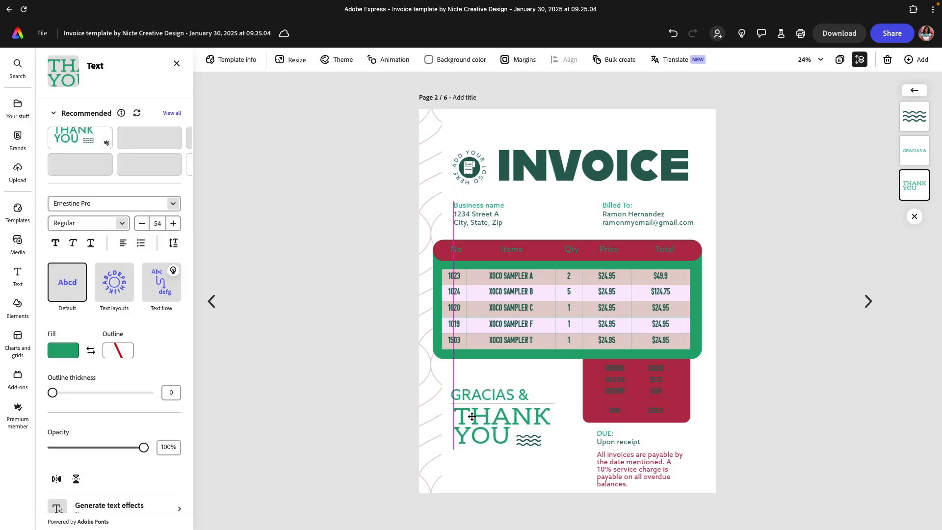
pyautogui.click(787, 406)
# Step: Fill the red rectangle behind the subtotal and total amounts with yellow from the Sales Palette
pyautogui.click(584, 390)
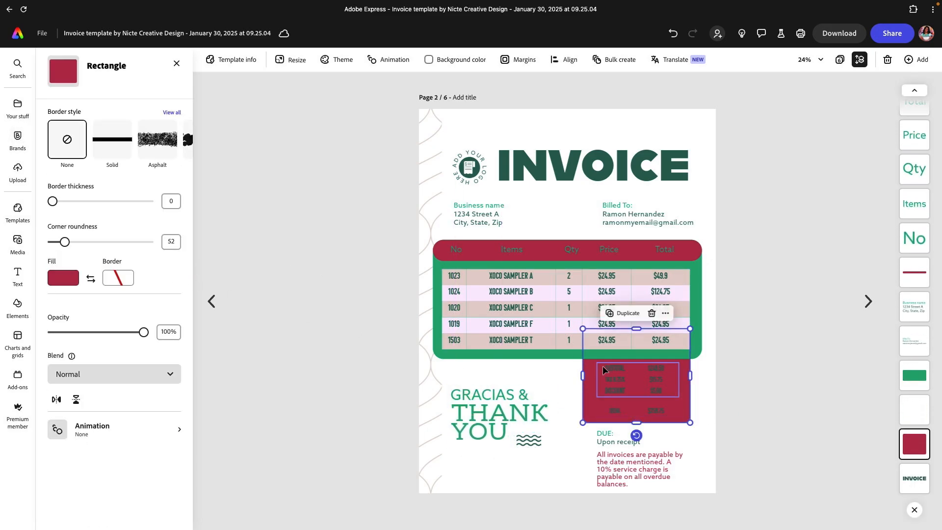
pyautogui.click(73, 278)
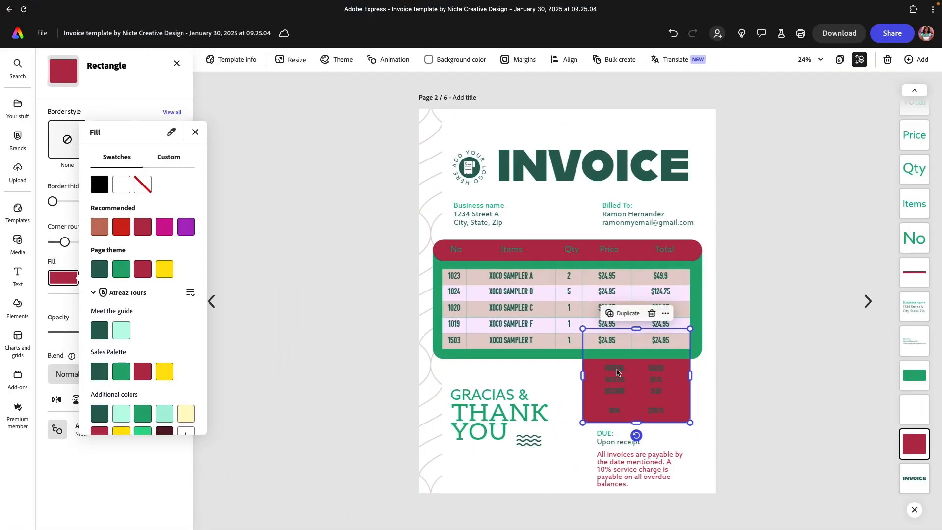
pyautogui.click(165, 373)
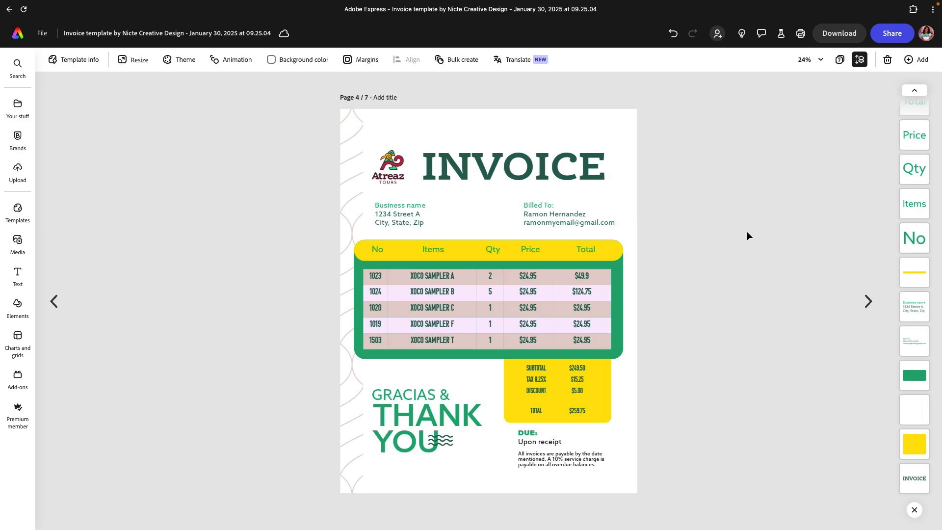
# Step: Set the whole items table's font to Azo Sans Regular from the Atreaz Tours brand fonts
pyautogui.doubleClick(609, 271)
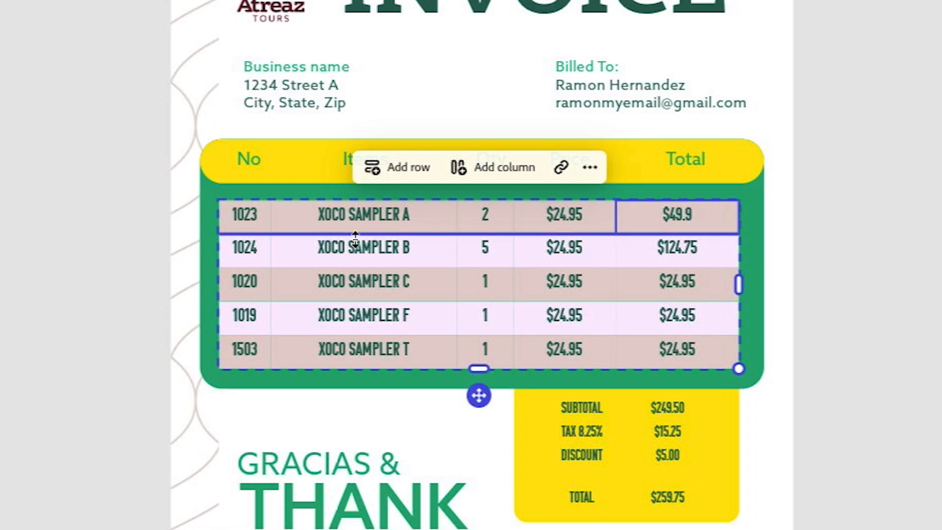
pyautogui.click(479, 396)
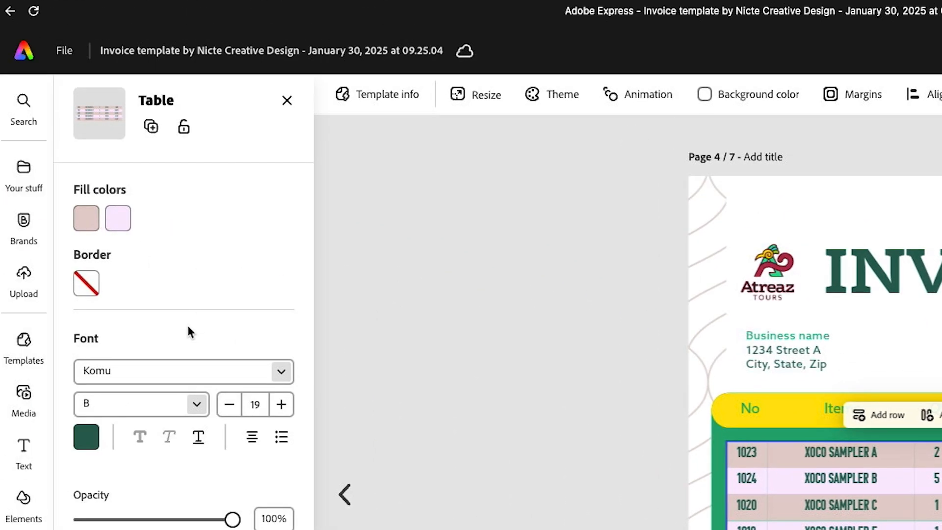
pyautogui.click(280, 372)
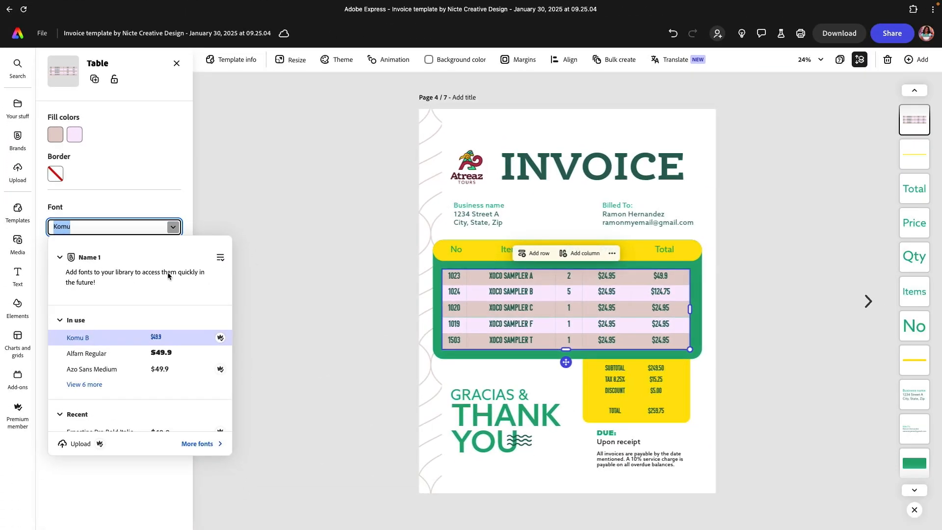
pyautogui.click(219, 257)
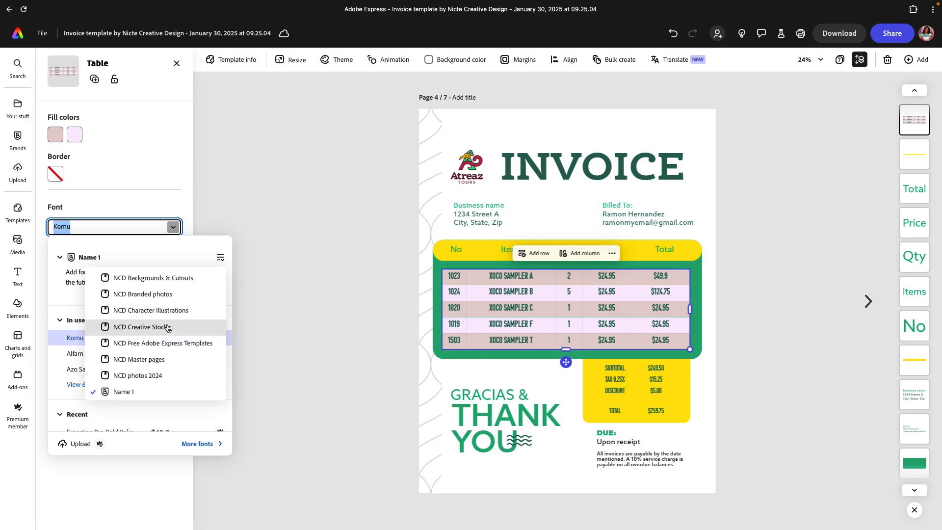
pyautogui.scroll(3, 164, 327)
pyautogui.scroll(10, 168, 326)
pyautogui.click(117, 291)
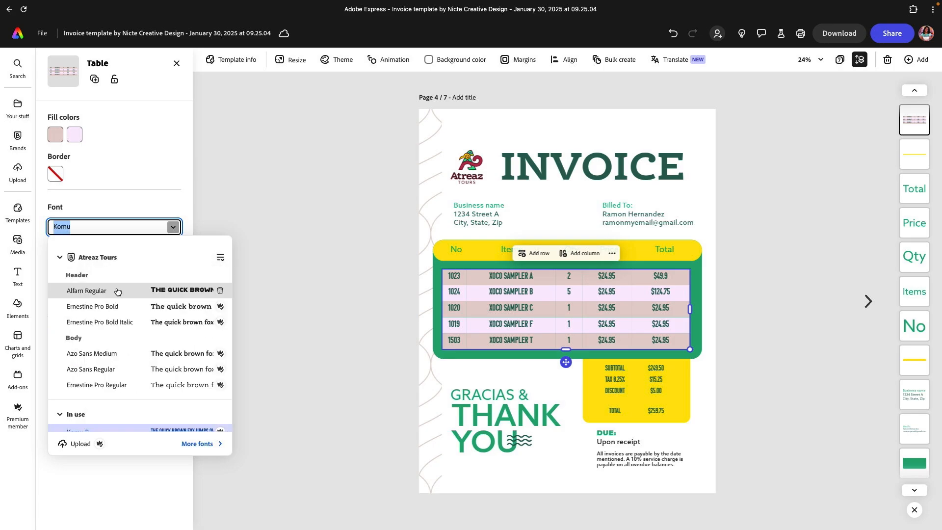
pyautogui.scroll(-1, 107, 357)
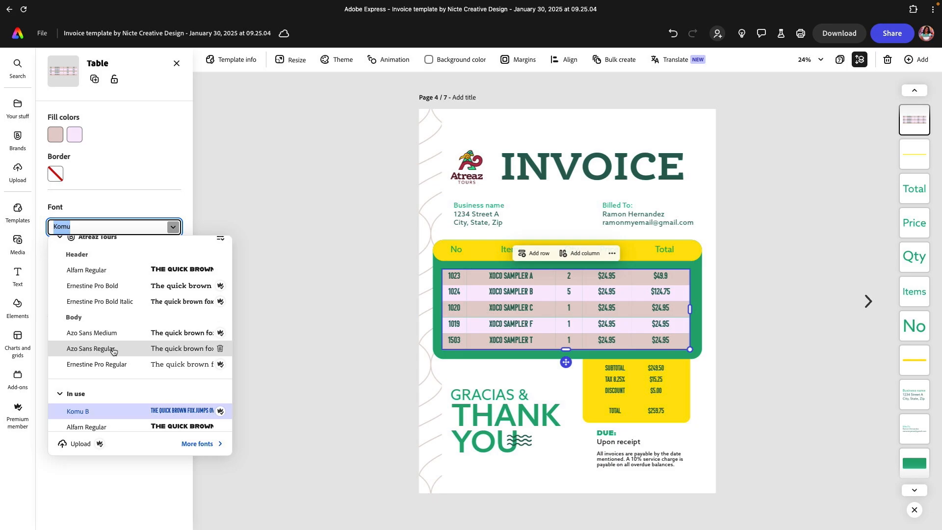
pyautogui.click(114, 349)
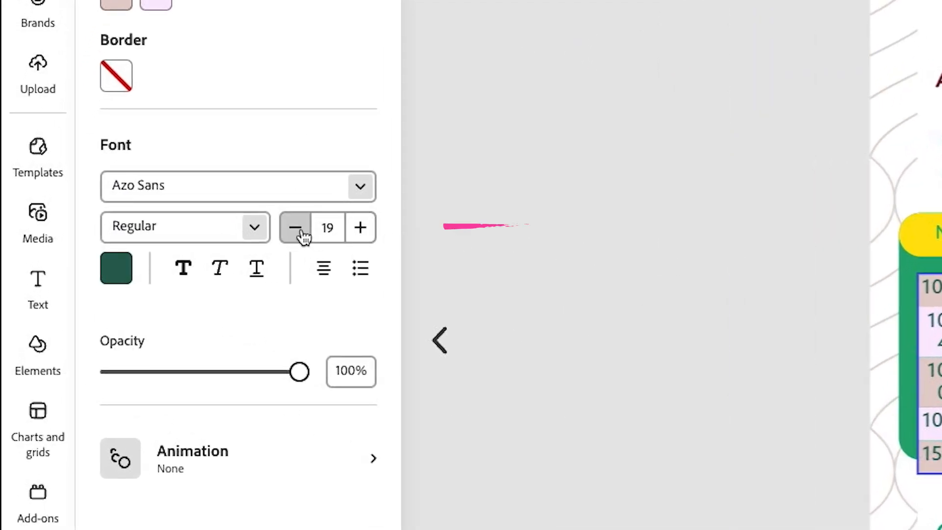
# Step: Reduce the items table's font size to 17 so each entry fits on one line
pyautogui.click(142, 248)
pyautogui.click(296, 228)
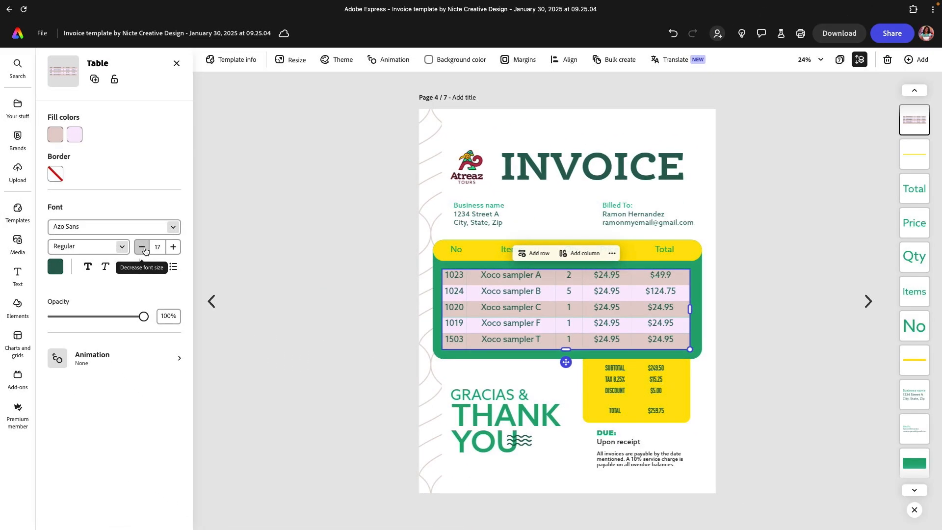
pyautogui.click(296, 228)
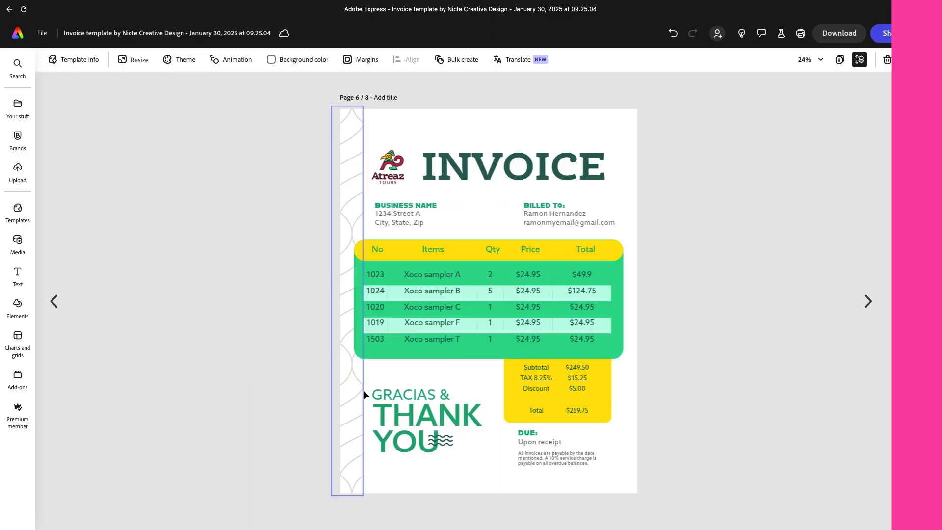
# Step: Scale down the GRACIAS & THANK YOU group and move it to the page's lower-right corner
pyautogui.click(394, 386)
pyautogui.click(394, 386)
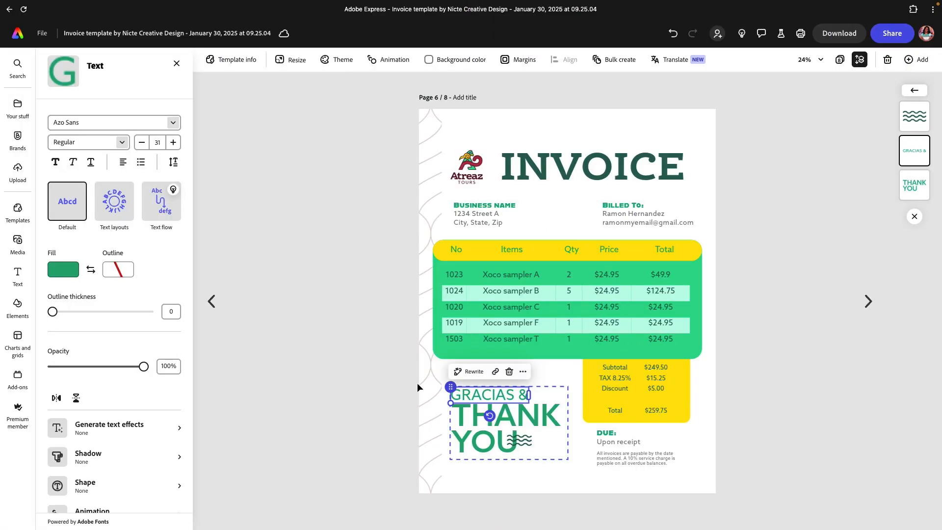
pyautogui.click(450, 387)
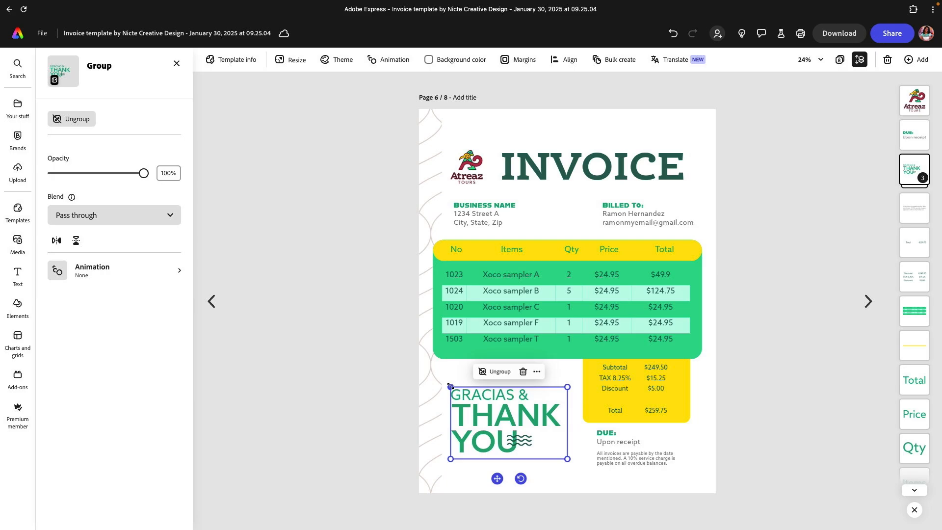
pyautogui.moveTo(451, 386); pyautogui.dragTo(489, 411)
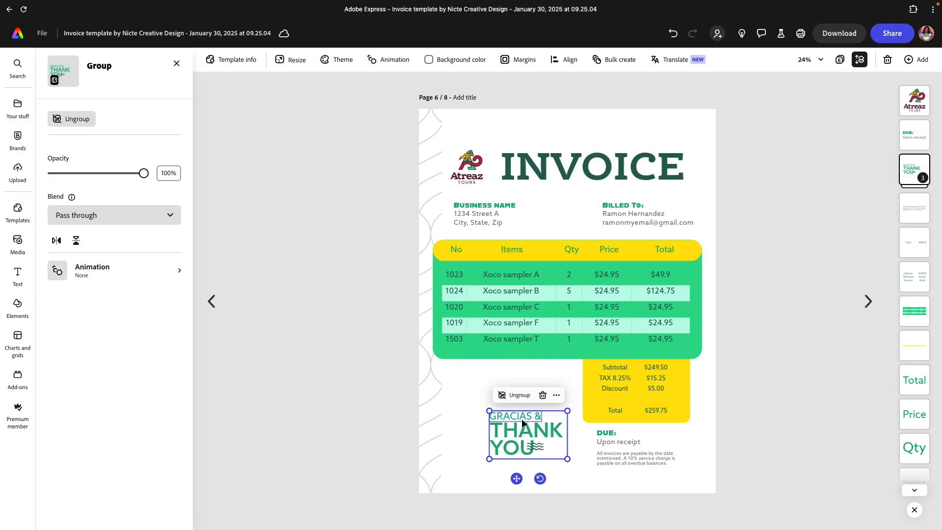
pyautogui.moveTo(521, 477); pyautogui.dragTo(673, 497)
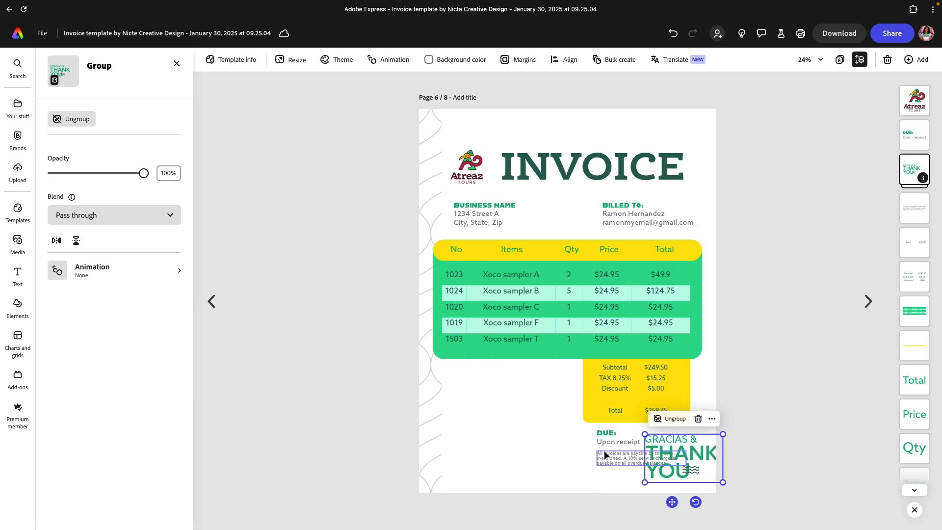
# Step: Move the DUE text and the payment terms paragraph together to just below the left part of the table
pyautogui.click(606, 456)
pyautogui.keyDown('shift'); pyautogui.click(604, 444); pyautogui.keyUp('shift')
pyautogui.moveTo(604, 444); pyautogui.dragTo(459, 377)
# Step: Place the GRACIAS & THANK YOU group directly beneath the yellow totals box
pyautogui.click(686, 469)
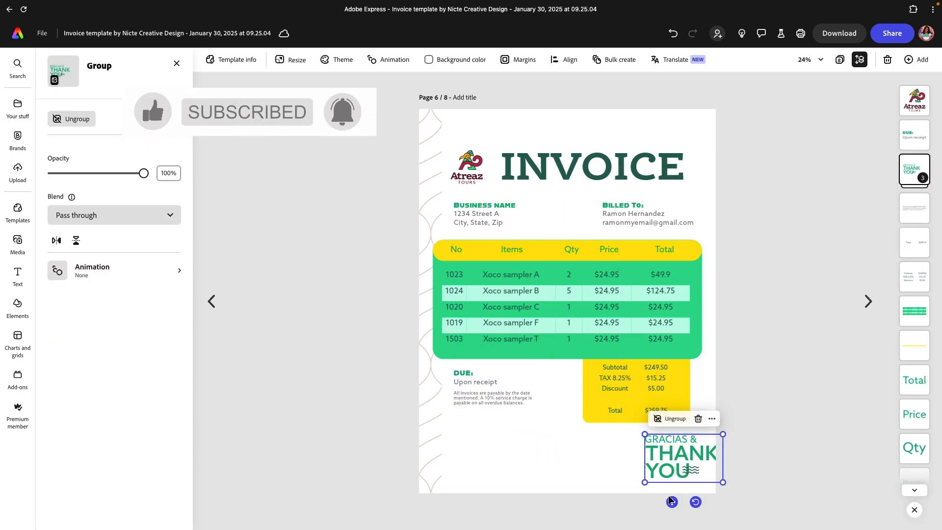
pyautogui.moveTo(672, 501); pyautogui.dragTo(624, 498)
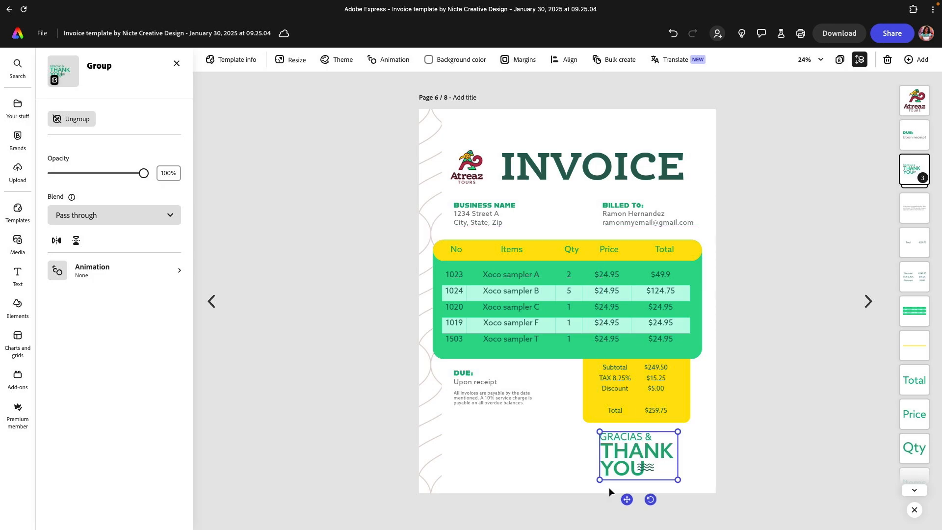
pyautogui.click(556, 466)
# Step: Move the payment terms paragraph down to the page's lower-left area, and nudge the DUE text slightly up
pyautogui.moveTo(442, 399); pyautogui.dragTo(445, 472)
pyautogui.click(425, 452)
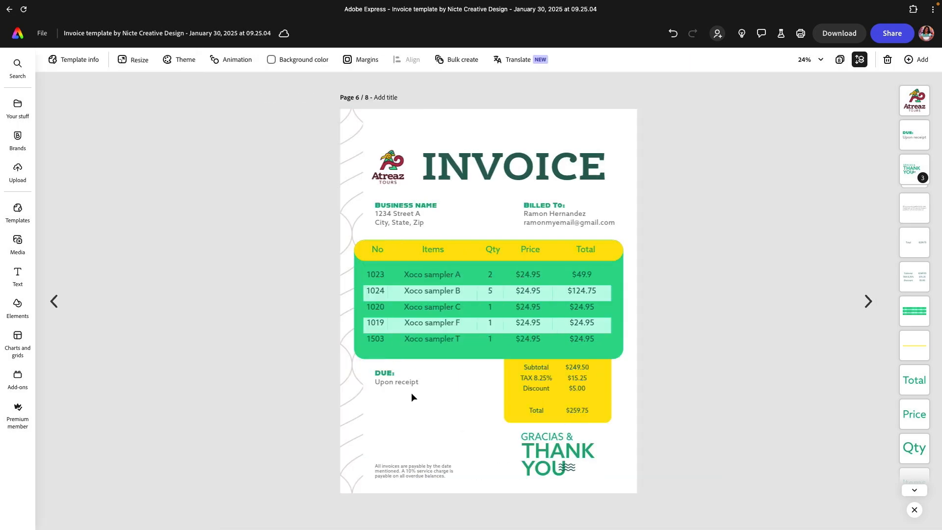
pyautogui.click(400, 374)
pyautogui.moveTo(475, 371)
pyautogui.mouseDown()
pyautogui.moveTo(466, 372)
pyautogui.moveTo(477, 370)
pyautogui.mouseUp()
pyautogui.click(246, 363)
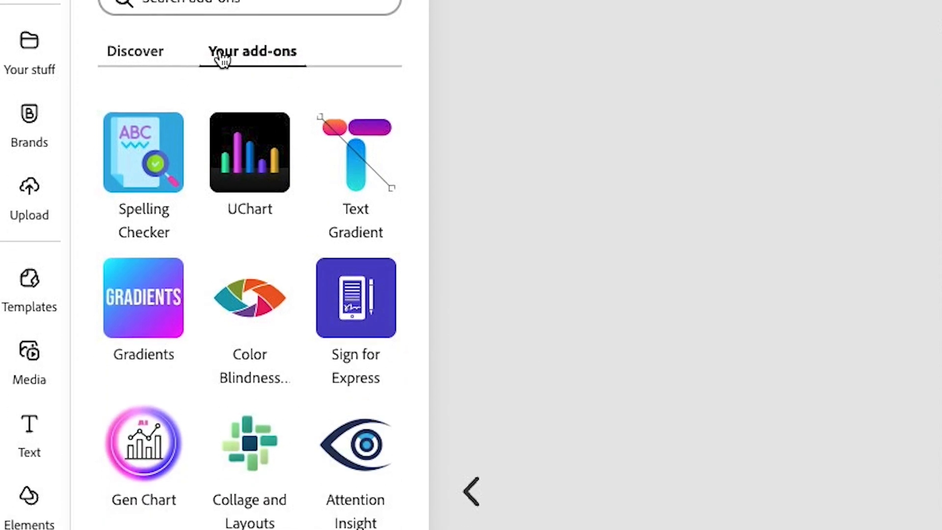
# Step: Open the Sign for Express add-on and authorize access to the Acrobat Sign account
pyautogui.click(346, 296)
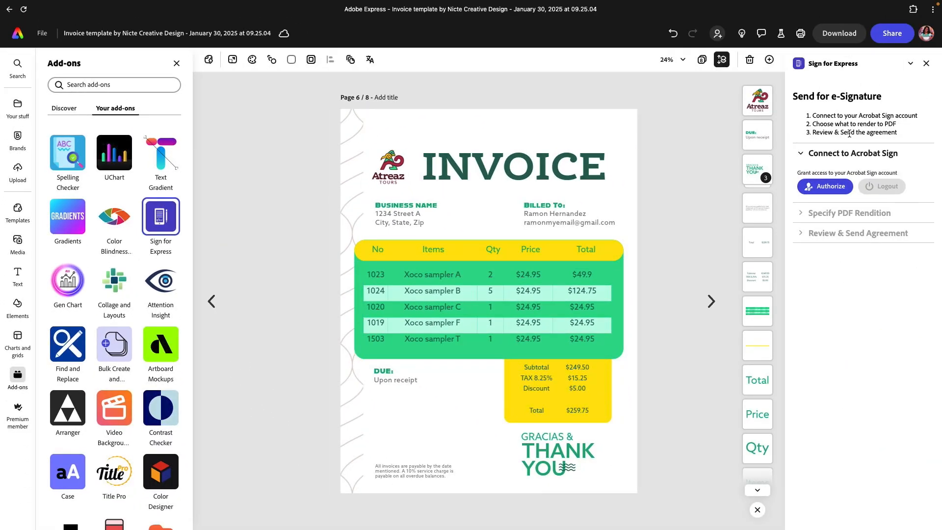
pyautogui.click(823, 190)
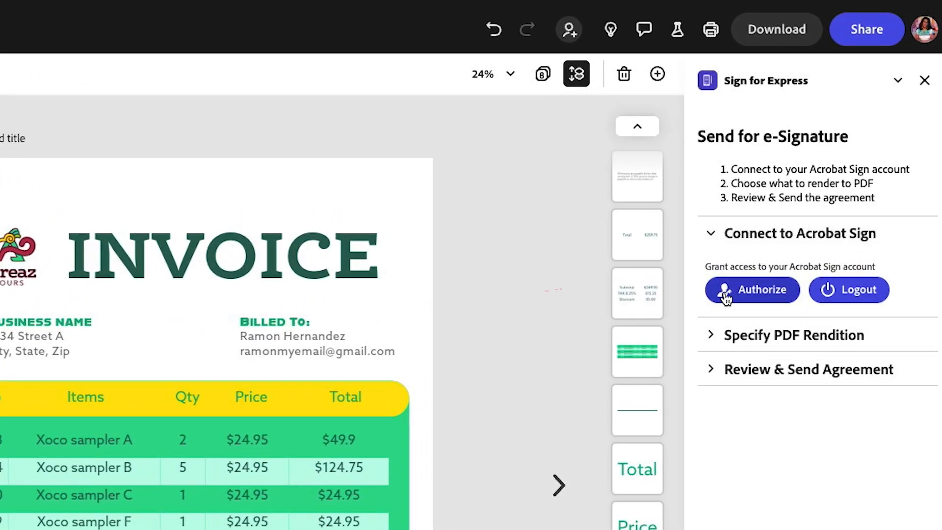
# Step: Render the Current Page as a PDF and launch Acrobat Sign to review the agreement
pyautogui.click(716, 339)
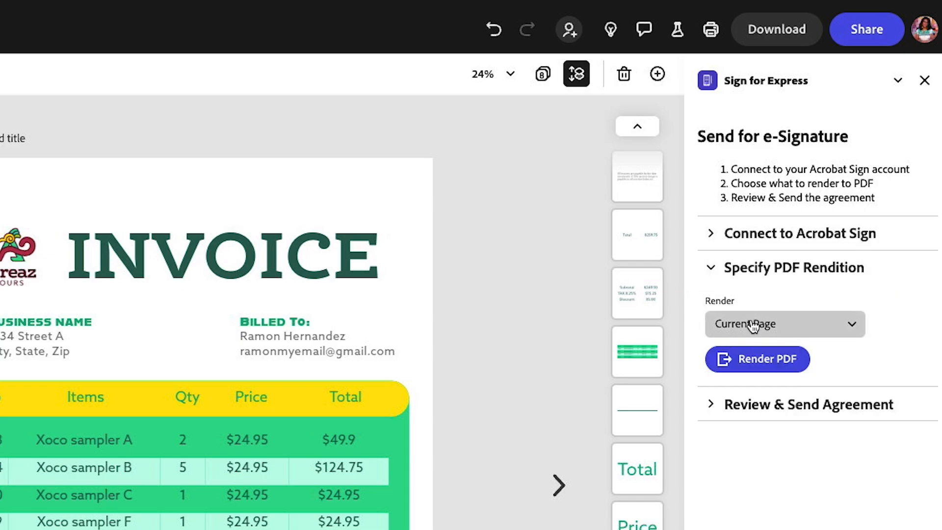
pyautogui.click(818, 331)
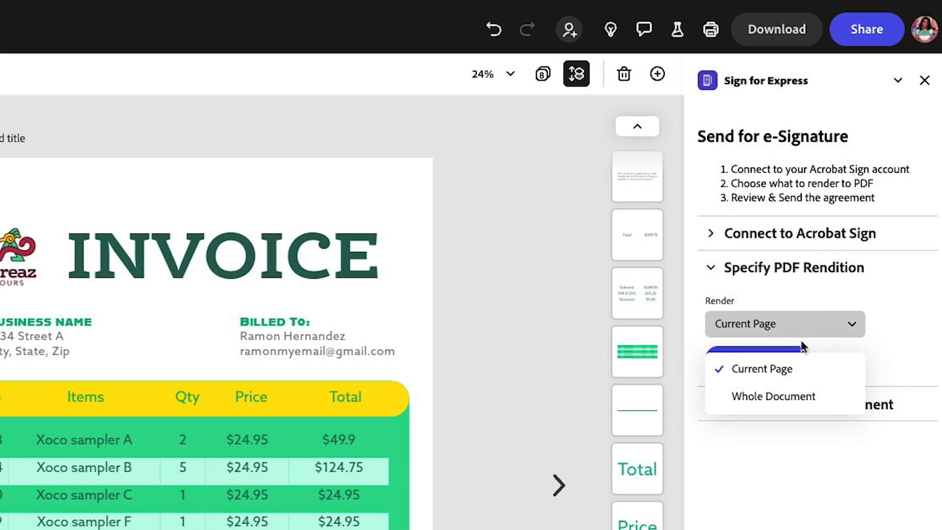
pyautogui.click(791, 369)
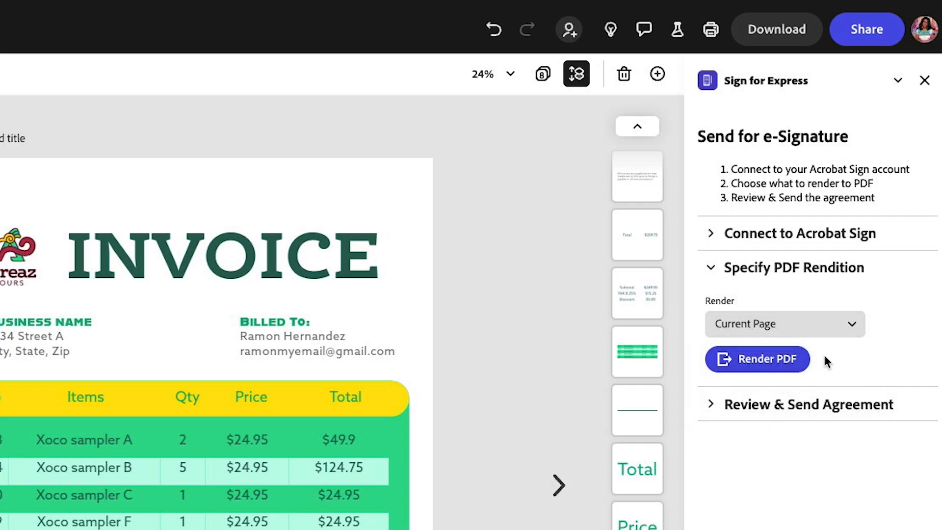
pyautogui.click(739, 367)
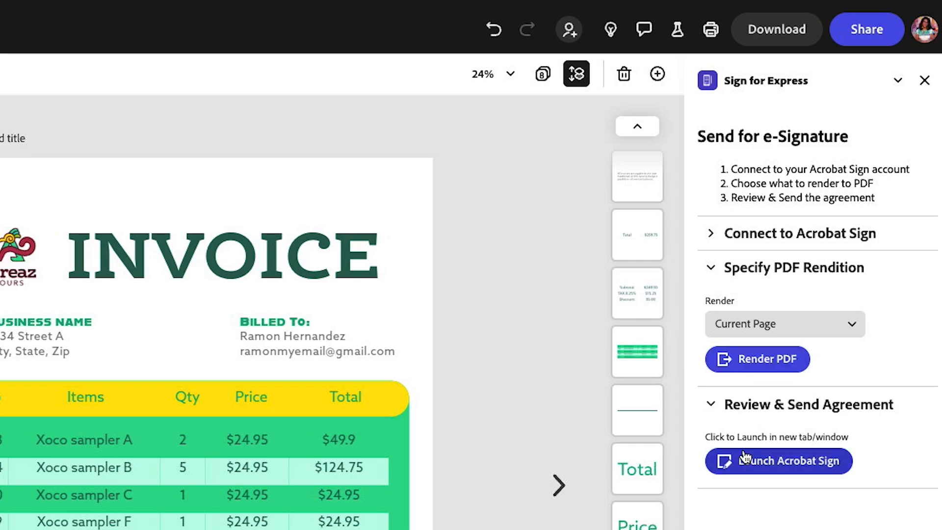
pyautogui.click(776, 469)
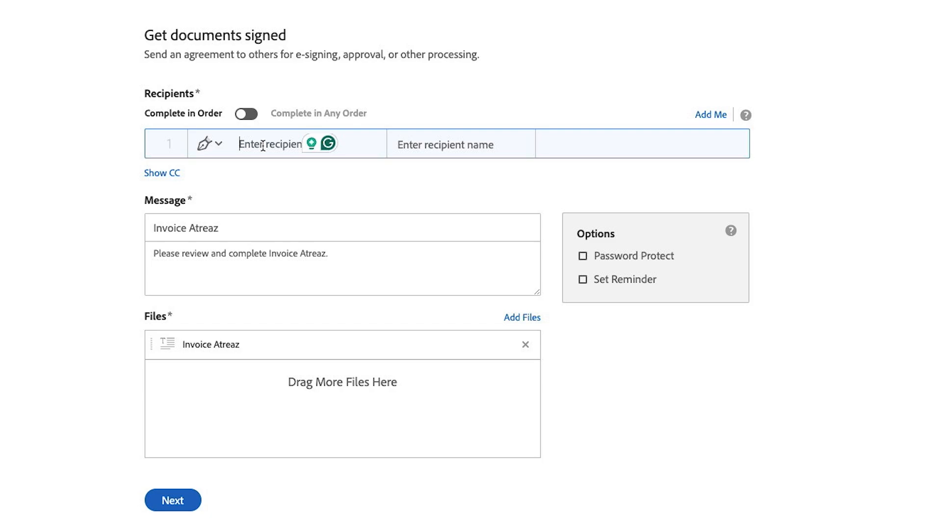
# Step: Add a recipient with the Signer role, entering their e-mail and name, and continue to placing the signature fields
pyautogui.click(219, 147)
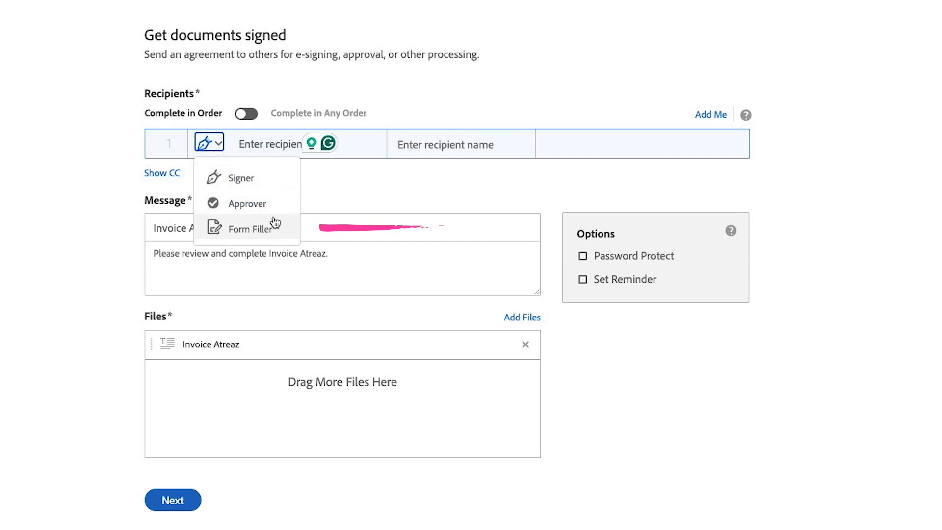
pyautogui.click(241, 181)
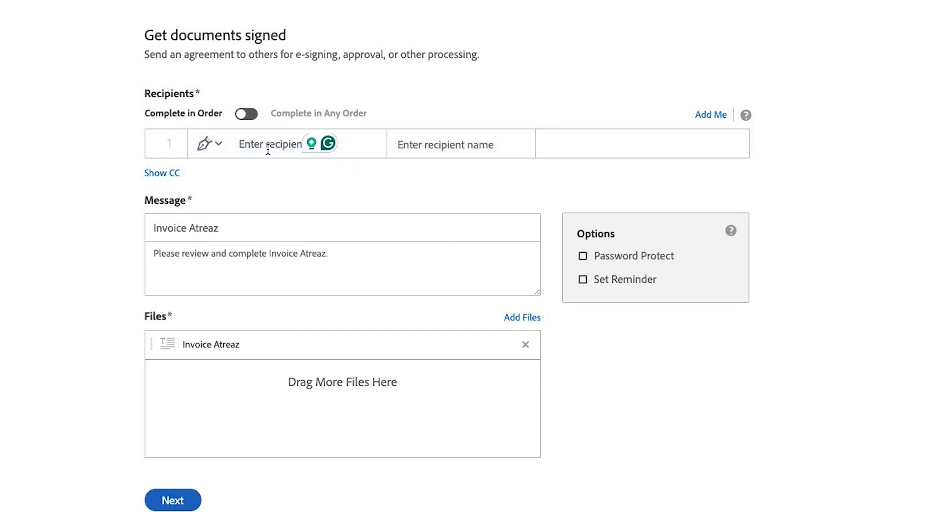
pyautogui.click(269, 146)
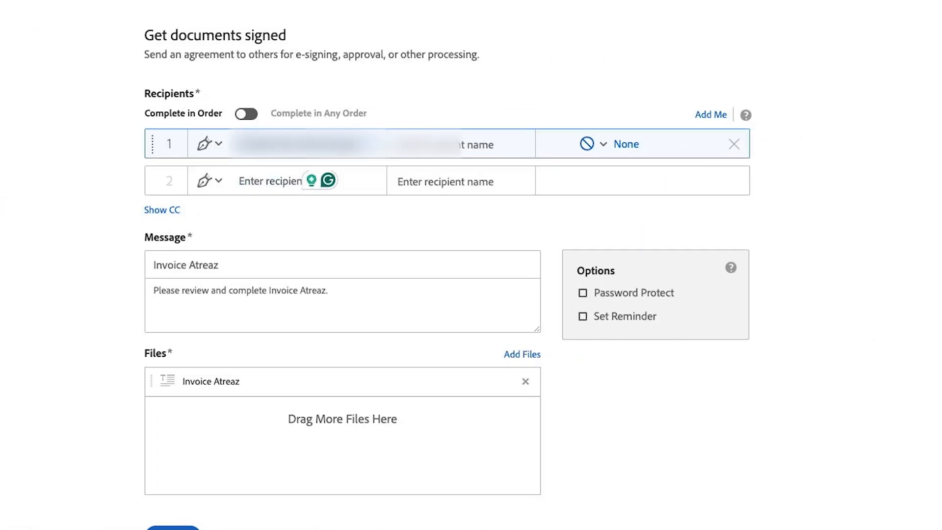
pyautogui.press('Tab')
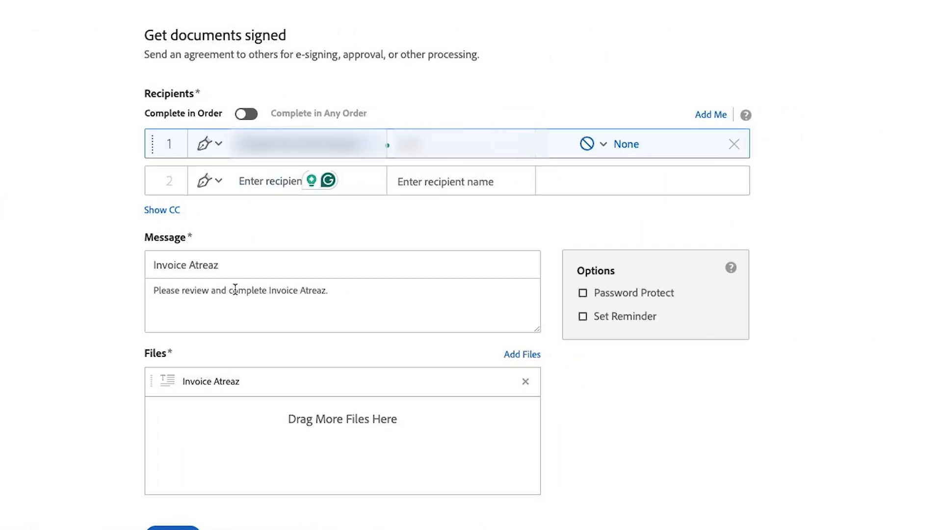
pyautogui.click(227, 290)
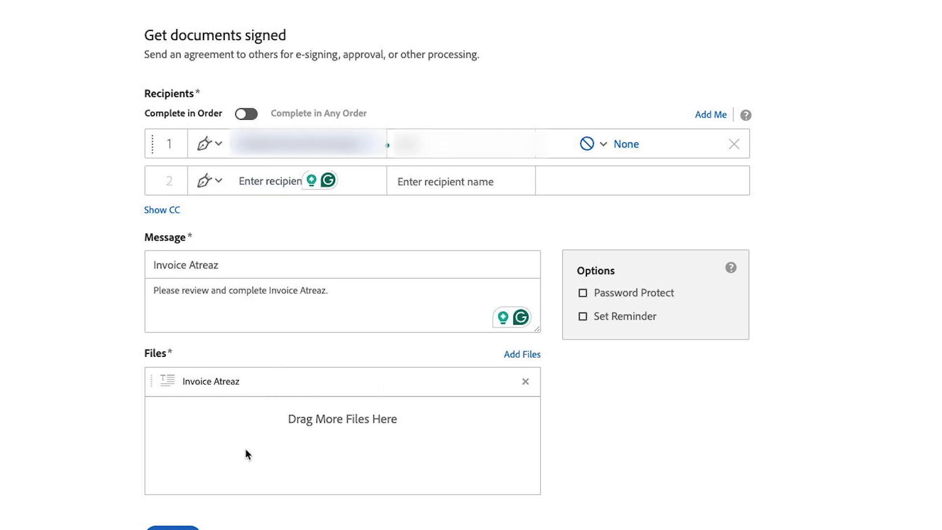
pyautogui.click(173, 528)
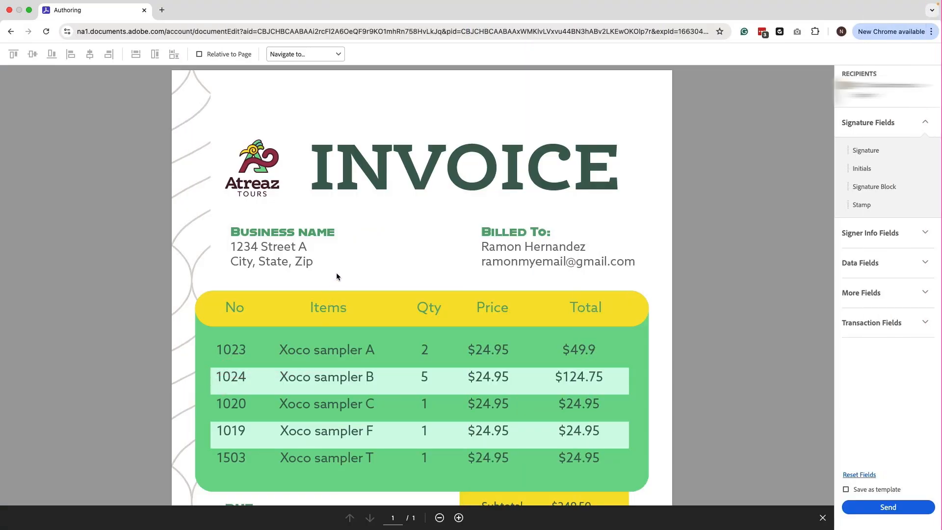
# Step: Place a Signature field directly beneath the SIGNATURE heading on the invoice
pyautogui.scroll(-3, 337, 276)
pyautogui.scroll(-2, 336, 275)
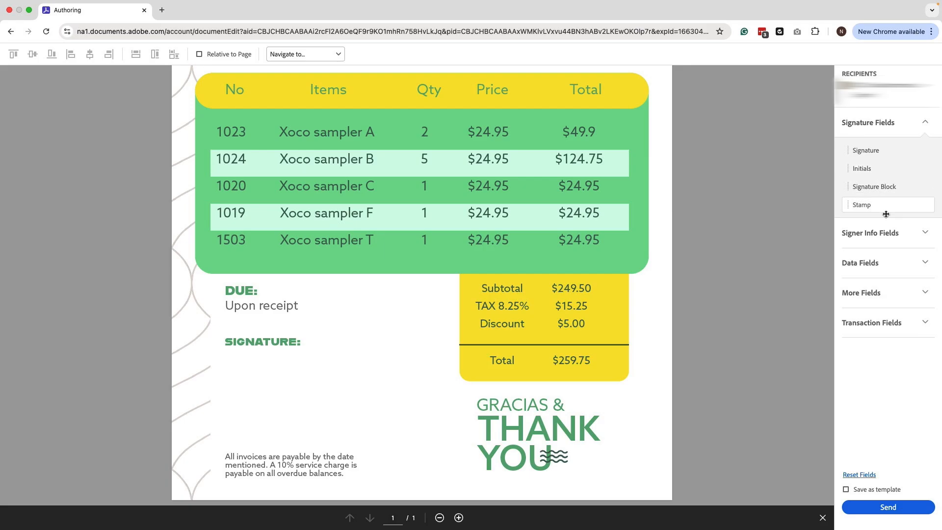
pyautogui.moveTo(882, 152)
pyautogui.mouseDown()
pyautogui.moveTo(474, 274)
pyautogui.moveTo(245, 360)
pyautogui.moveTo(225, 352)
pyautogui.mouseUp()
pyautogui.click(224, 352)
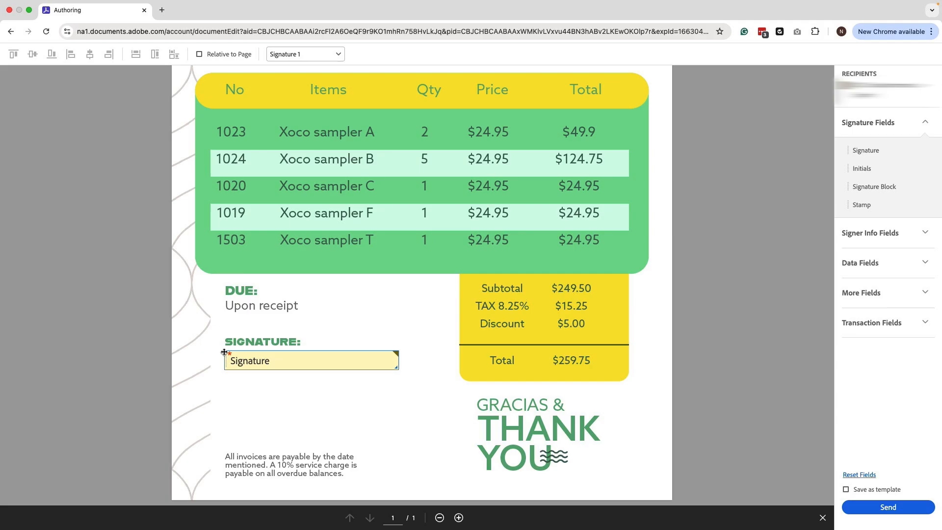
# Step: Stack Name, Email and Date signer info fields below the signature field, and send the agreement
pyautogui.click(925, 233)
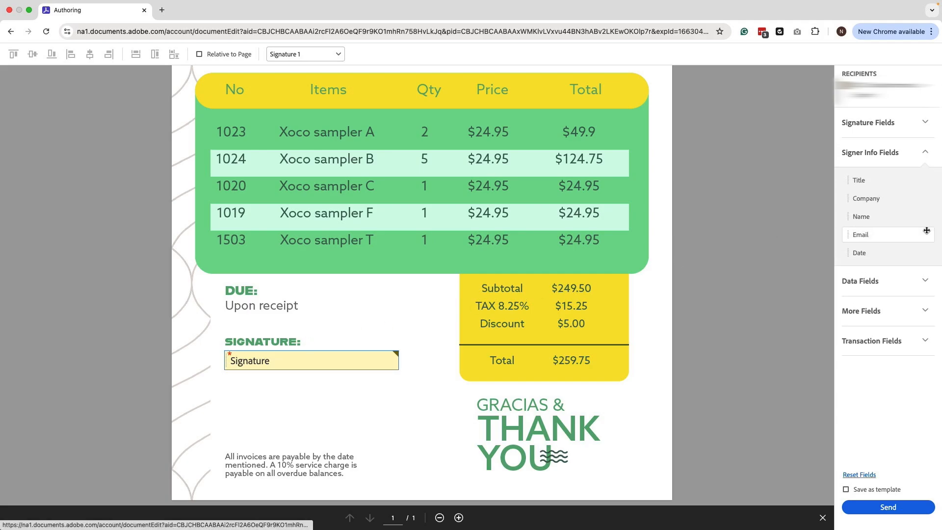
pyautogui.moveTo(861, 216)
pyautogui.mouseDown()
pyautogui.moveTo(641, 318)
pyautogui.moveTo(252, 381)
pyautogui.mouseUp()
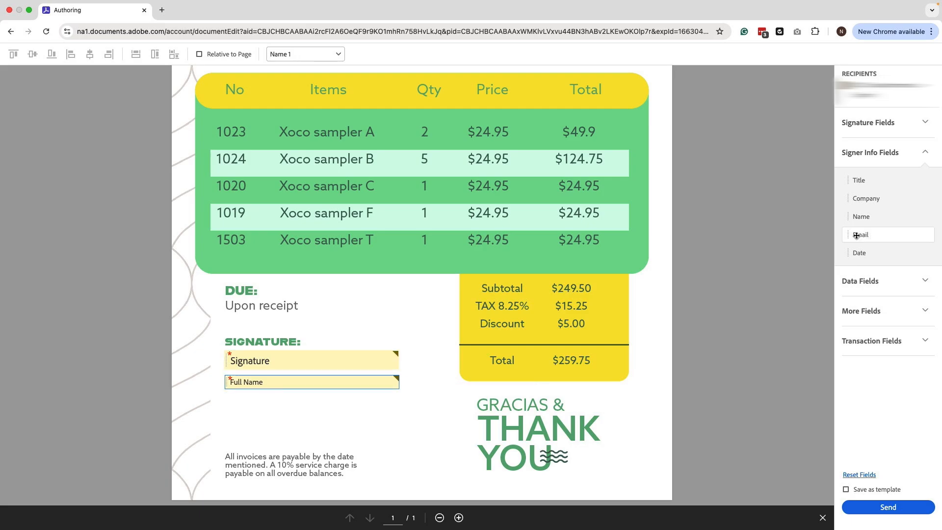
pyautogui.moveTo(860, 235)
pyautogui.mouseDown()
pyautogui.moveTo(412, 452)
pyautogui.moveTo(225, 394)
pyautogui.mouseUp()
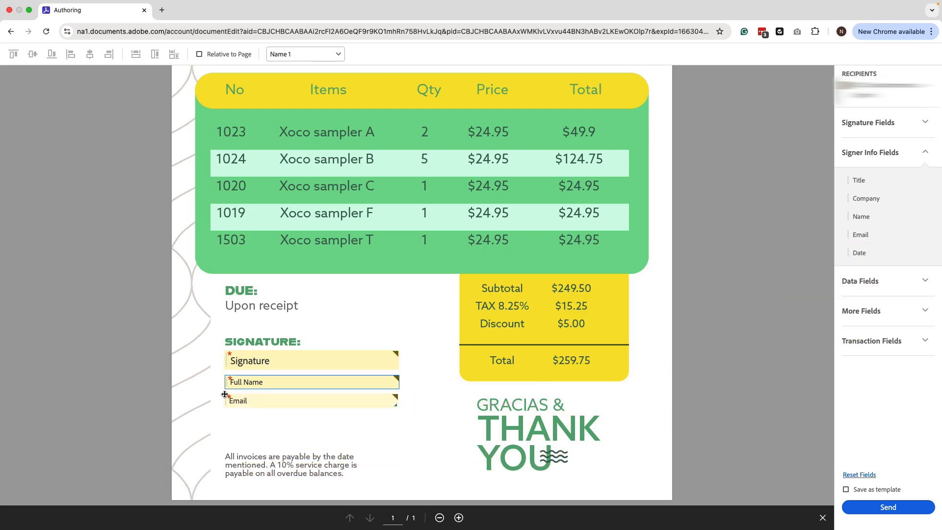
pyautogui.scroll(5, 440, 251)
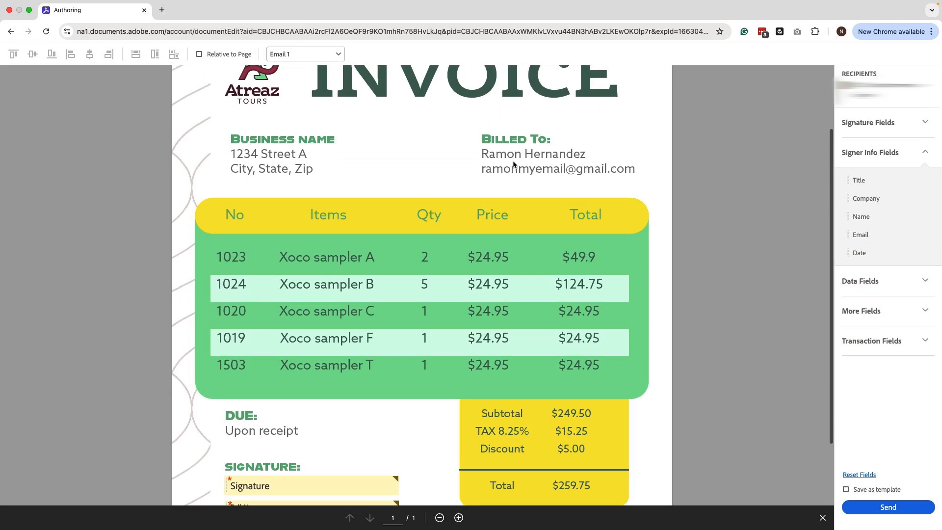
pyautogui.scroll(-3, 505, 205)
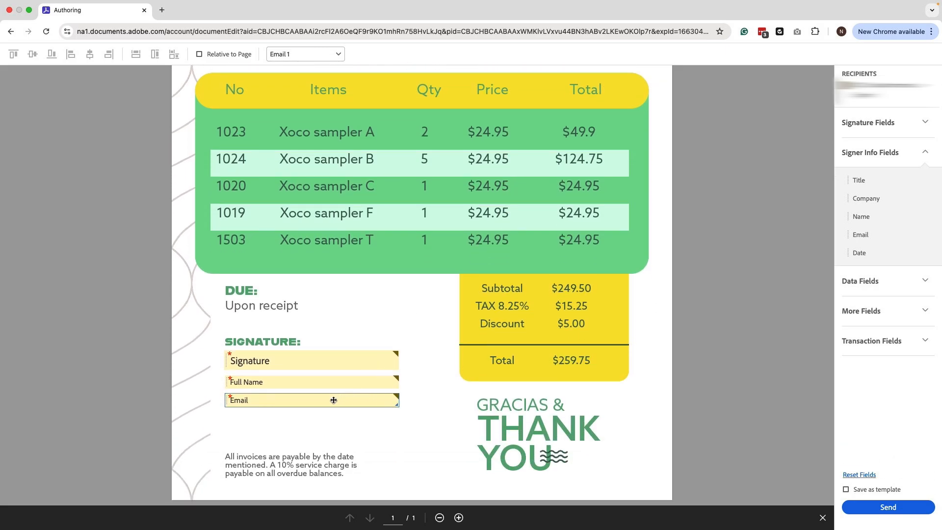
pyautogui.moveTo(859, 252); pyautogui.dragTo(226, 415)
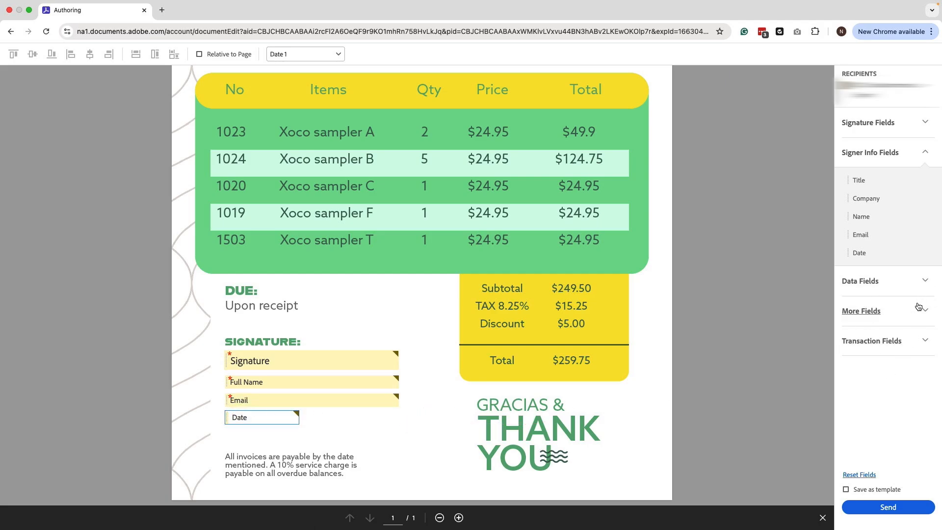
pyautogui.click(903, 508)
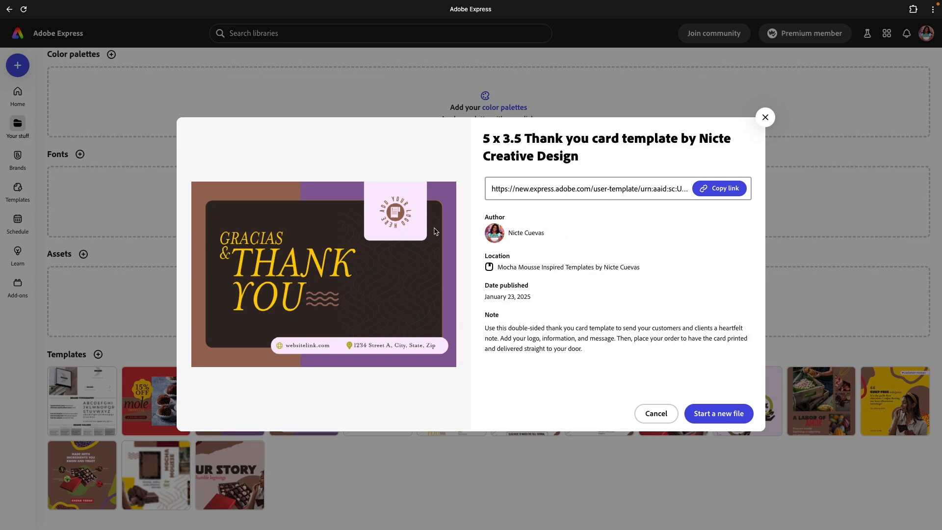
# Step: Switch to Adobe Express, start a new file from the 5 x 3.5 Thank you card template, and apply the Atreaz Tours brand
pyautogui.click(730, 417)
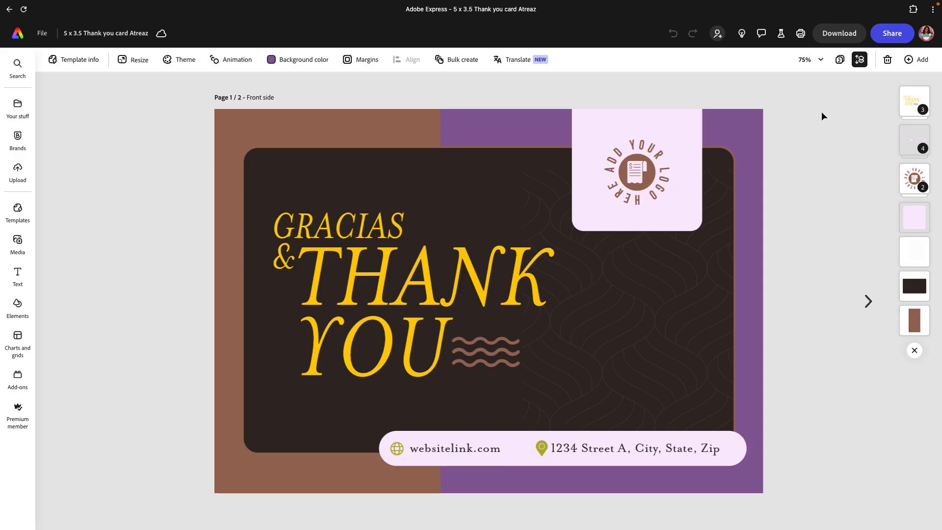
pyautogui.click(18, 138)
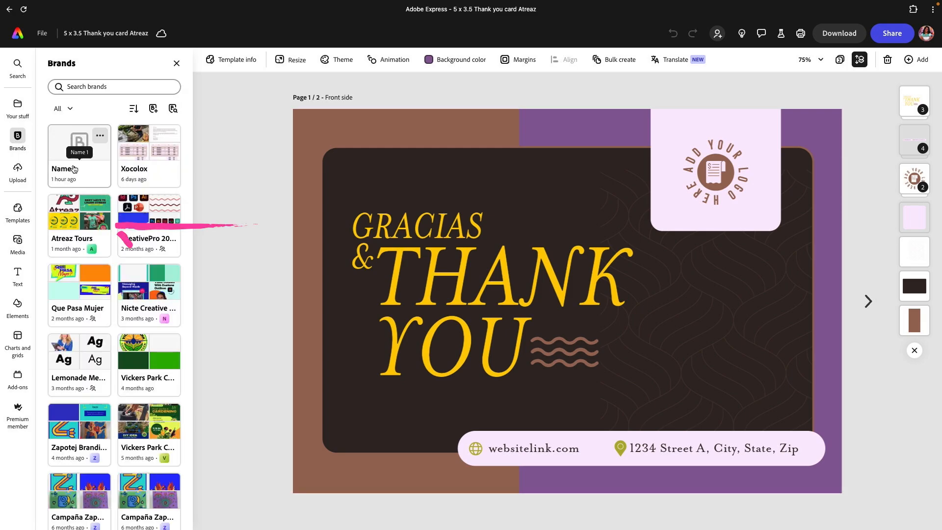
pyautogui.click(72, 211)
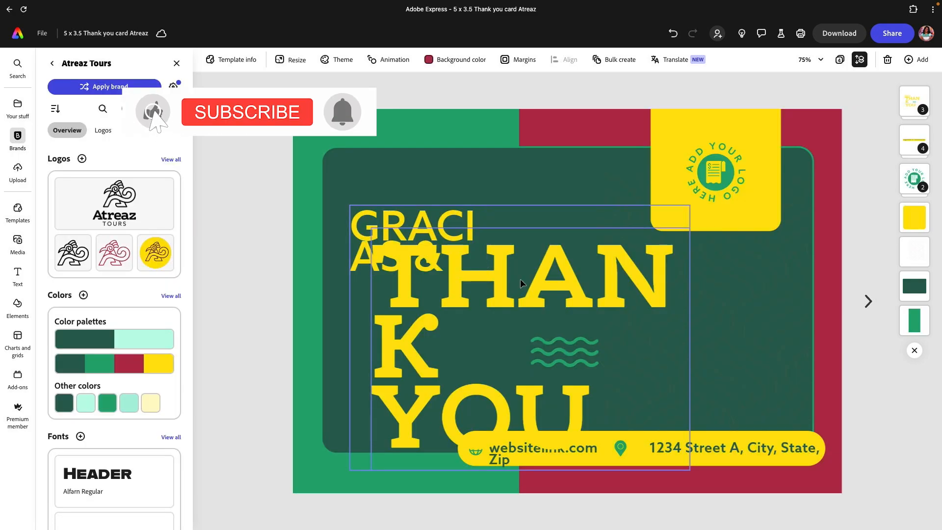
# Step: Widen the GRACIAS & text to fit one line, and resize THANK YOU to size 50 on two lines, left-aligned beneath it
pyautogui.click(452, 225)
pyautogui.moveTo(487, 242); pyautogui.dragTo(571, 242)
pyautogui.click(628, 306)
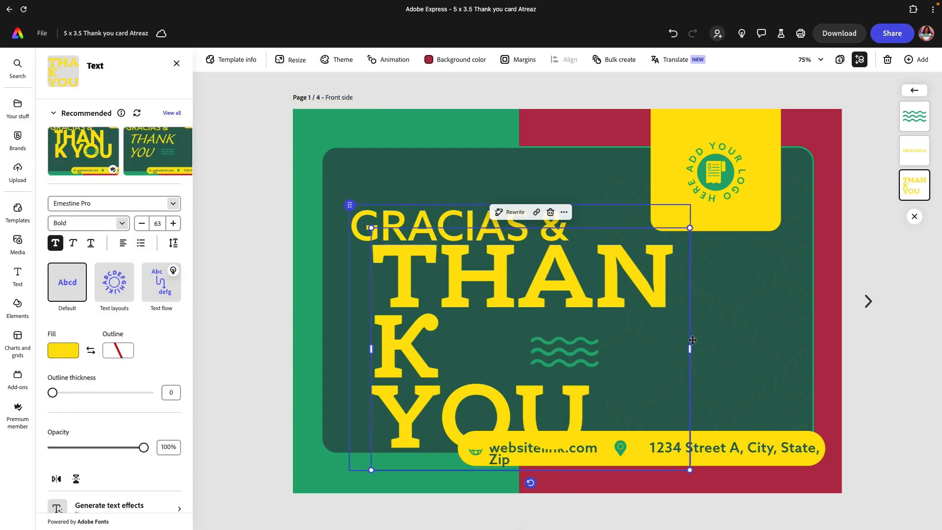
pyautogui.moveTo(690, 348); pyautogui.dragTo(739, 346)
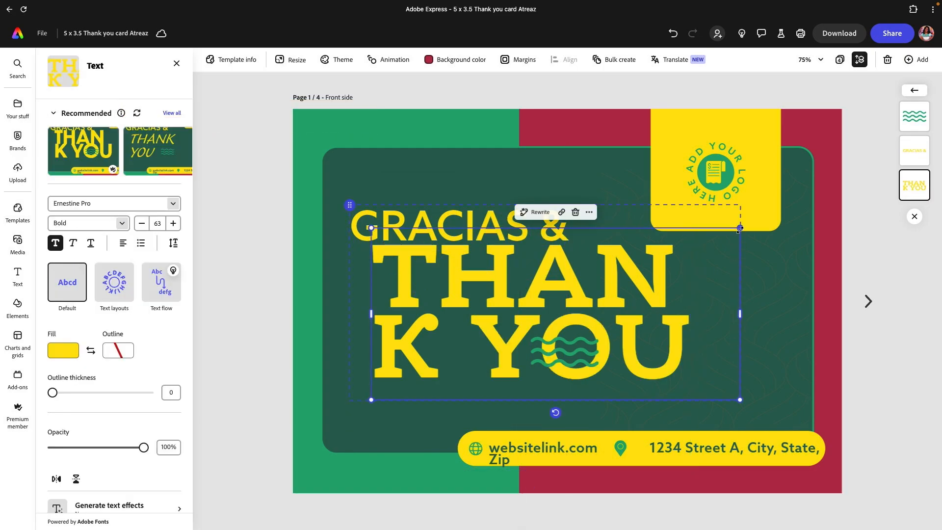
pyautogui.moveTo(740, 227); pyautogui.dragTo(662, 264)
pyautogui.moveTo(520, 311); pyautogui.dragTo(518, 285)
pyautogui.moveTo(659, 305); pyautogui.dragTo(689, 301)
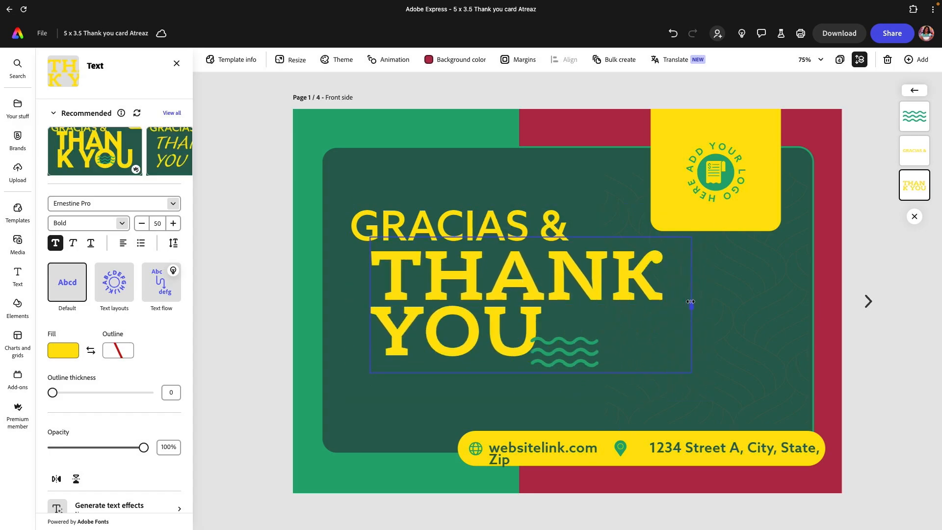
pyautogui.moveTo(575, 340)
pyautogui.mouseDown()
pyautogui.moveTo(587, 327)
pyautogui.moveTo(552, 343)
pyautogui.moveTo(584, 338)
pyautogui.moveTo(572, 335)
pyautogui.mouseUp()
# Step: Delete the wavy lines icon beside YOU and the logo placeholder's circular text and receipt icon
pyautogui.click(576, 361)
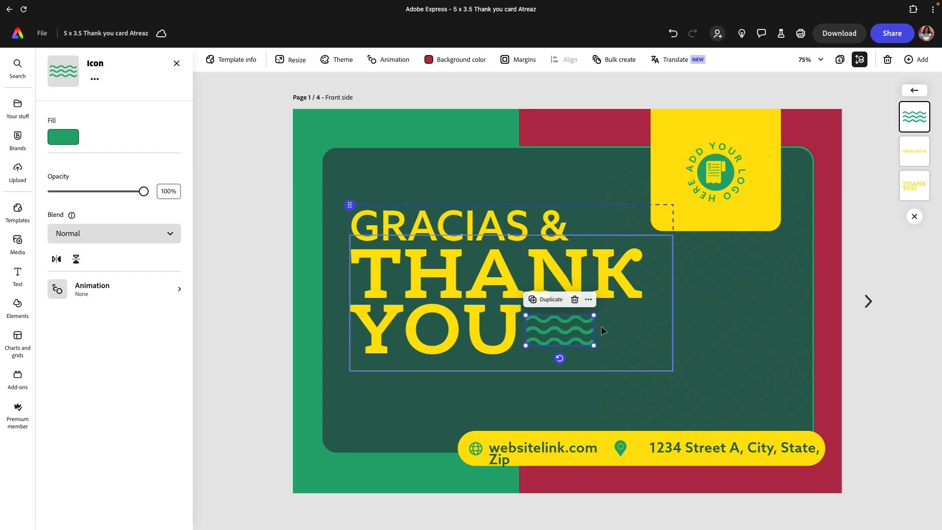
pyautogui.press('Delete')
pyautogui.click(735, 146)
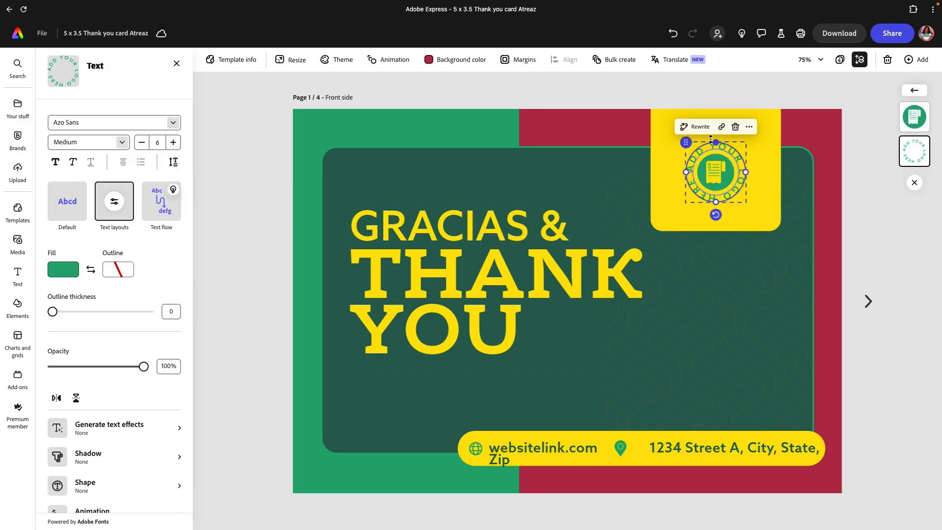
pyautogui.click(734, 128)
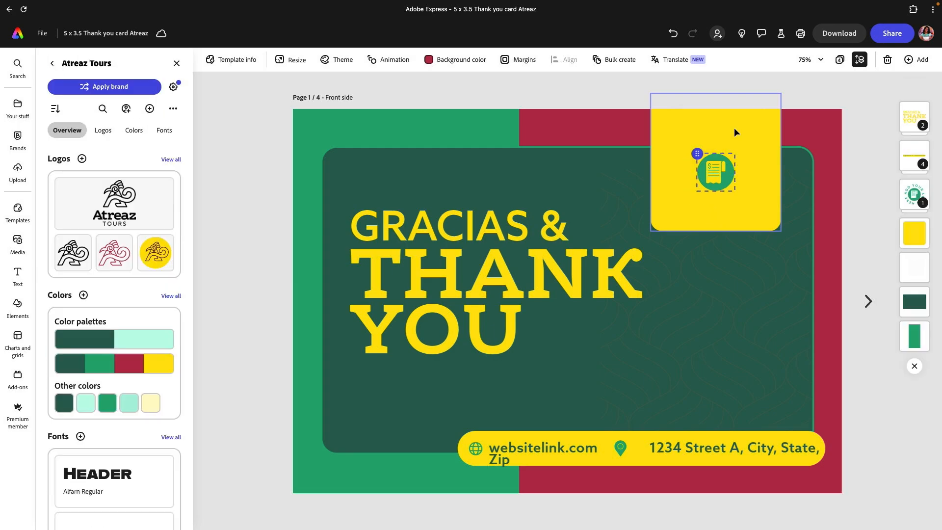
pyautogui.click(697, 153)
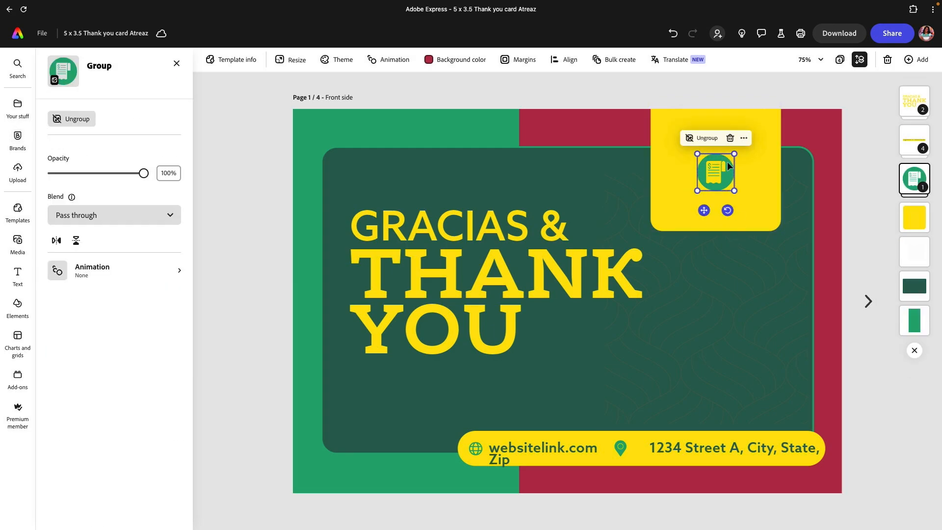
pyautogui.click(729, 137)
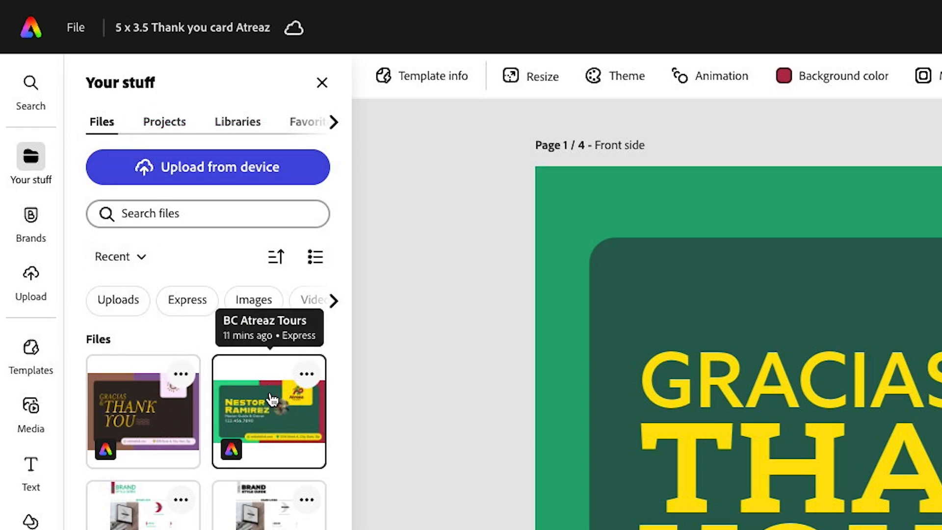
# Step: Add only the first page of the BC Atreaz Tours file to the card as a page, and open that page
pyautogui.click(278, 428)
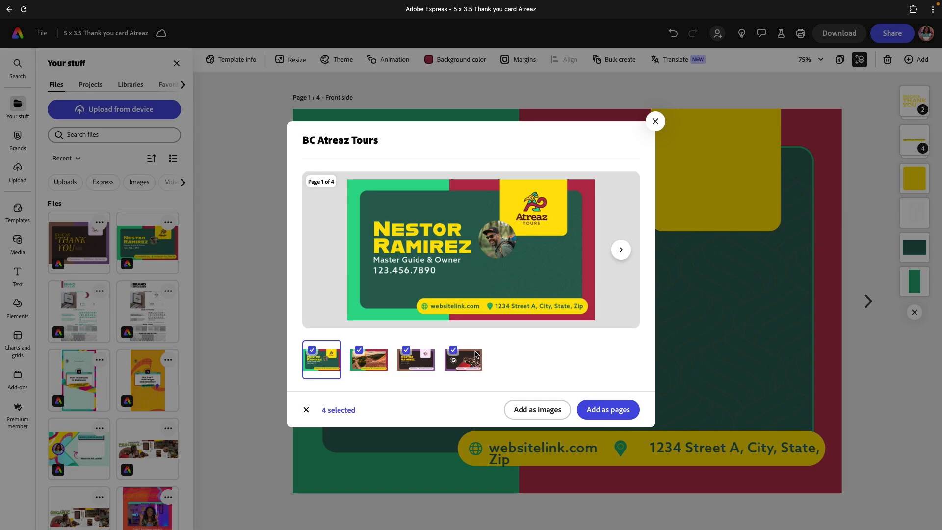
pyautogui.click(306, 409)
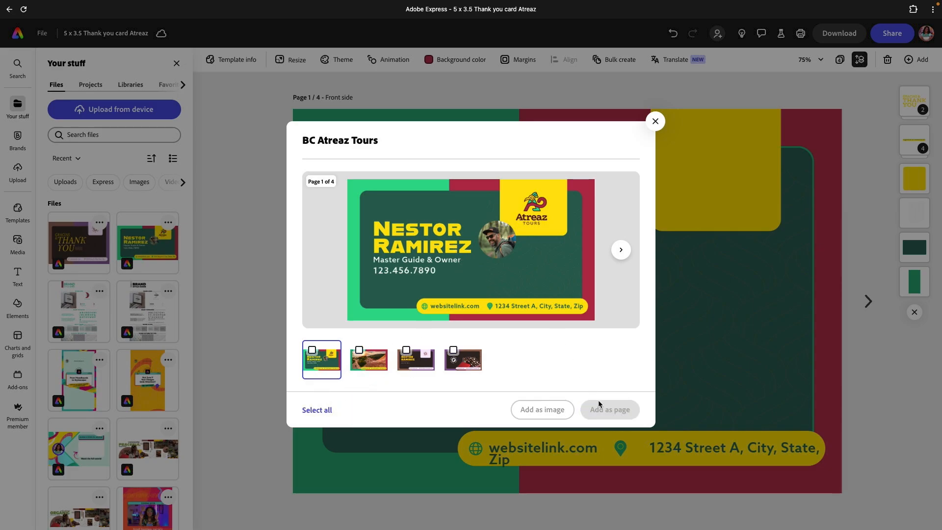
pyautogui.click(312, 351)
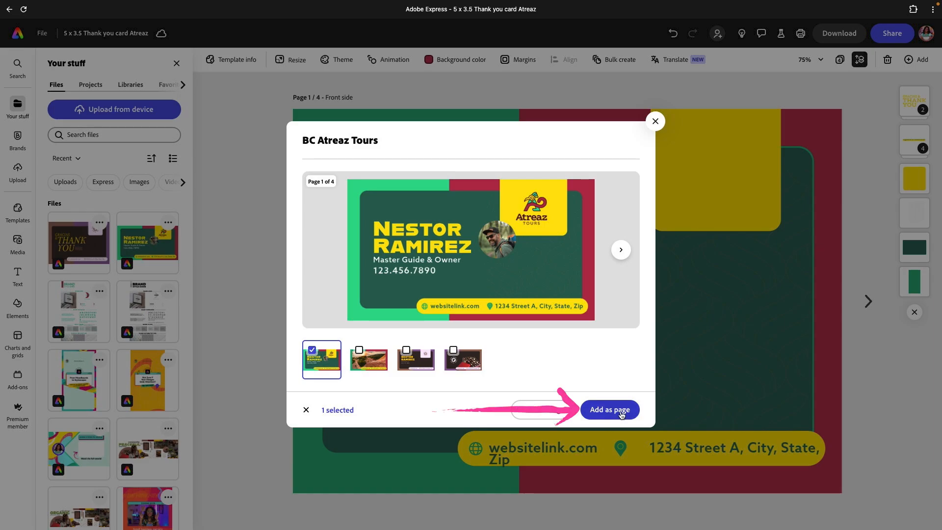
pyautogui.click(621, 415)
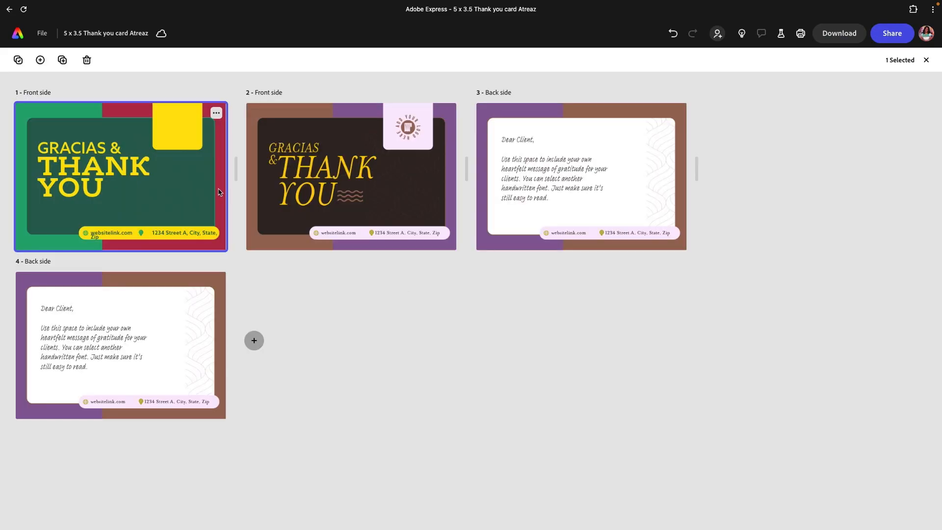
pyautogui.doubleClick(342, 316)
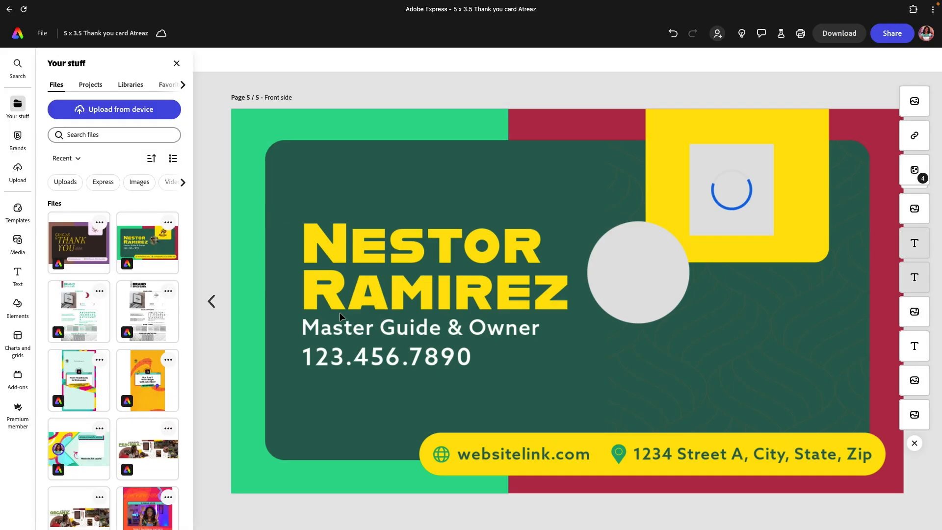
# Step: Copy the yellow website and address bar group from the added business card page
pyautogui.click(537, 435)
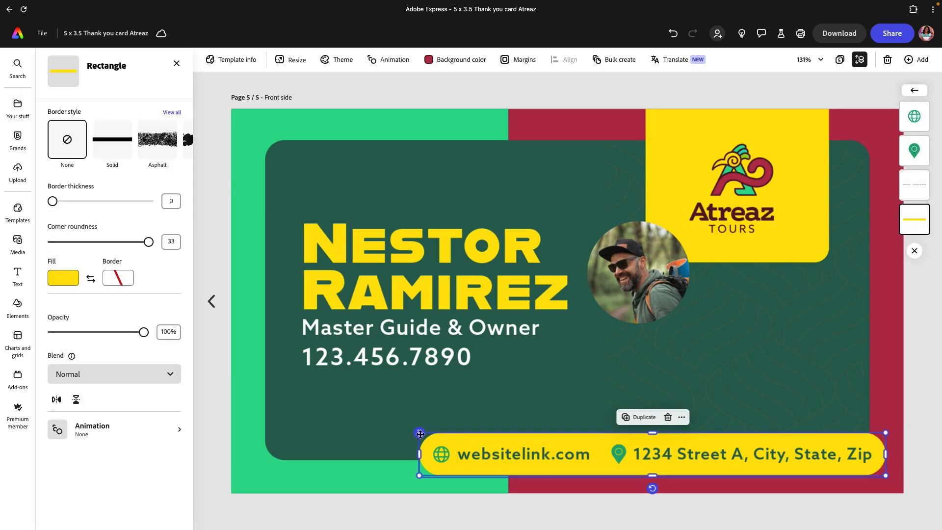
pyautogui.click(631, 431)
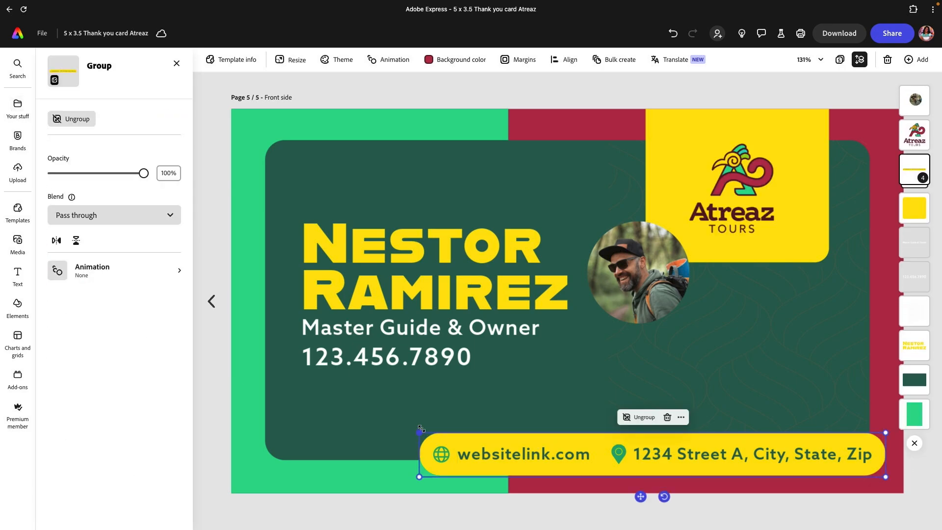
pyautogui.rightClick(531, 460)
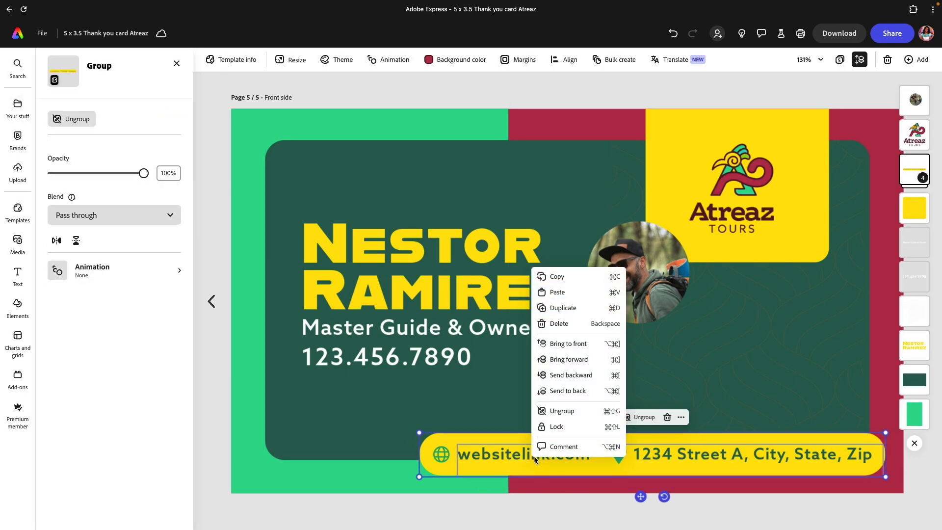
pyautogui.click(572, 283)
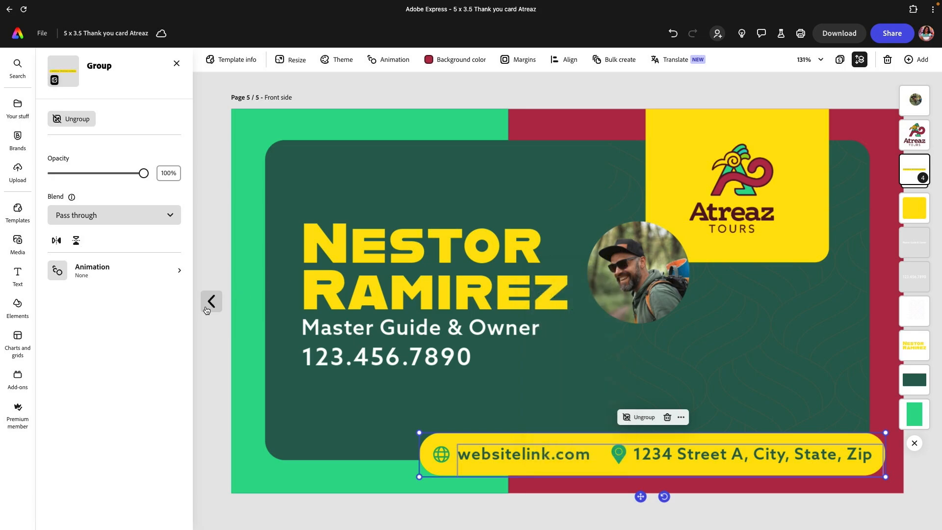
# Step: Replace the website and address bar on page 1 of the thank-you card with the copied group
pyautogui.click(211, 302)
pyautogui.click(211, 302)
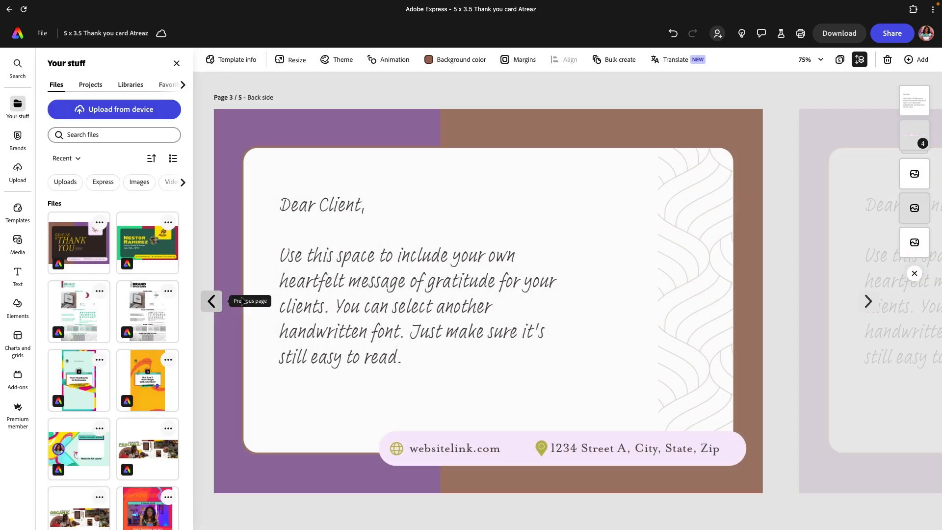
pyautogui.click(211, 301)
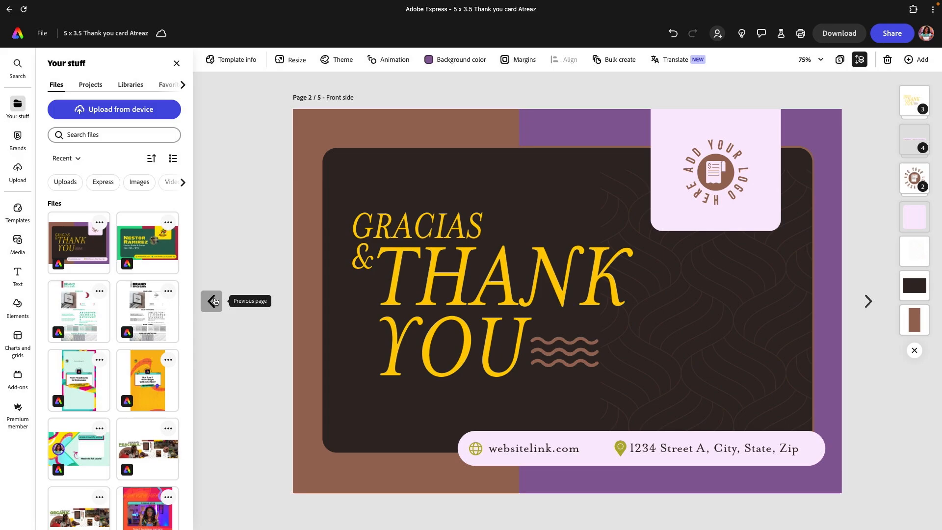
pyautogui.click(212, 301)
pyautogui.click(573, 431)
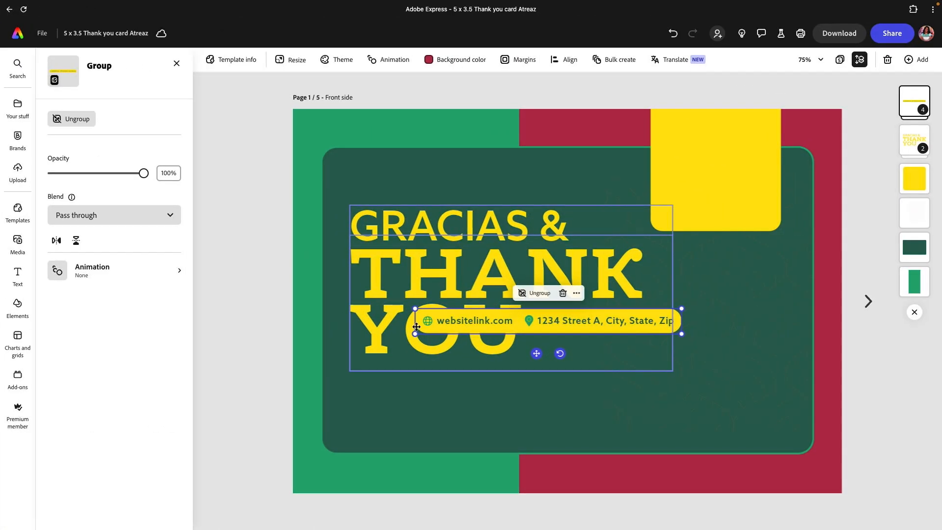
# Step: Enlarge the pasted website and address bar and position it over the lower-right edge of the card's dark green panel
pyautogui.moveTo(415, 334); pyautogui.dragTo(331, 342)
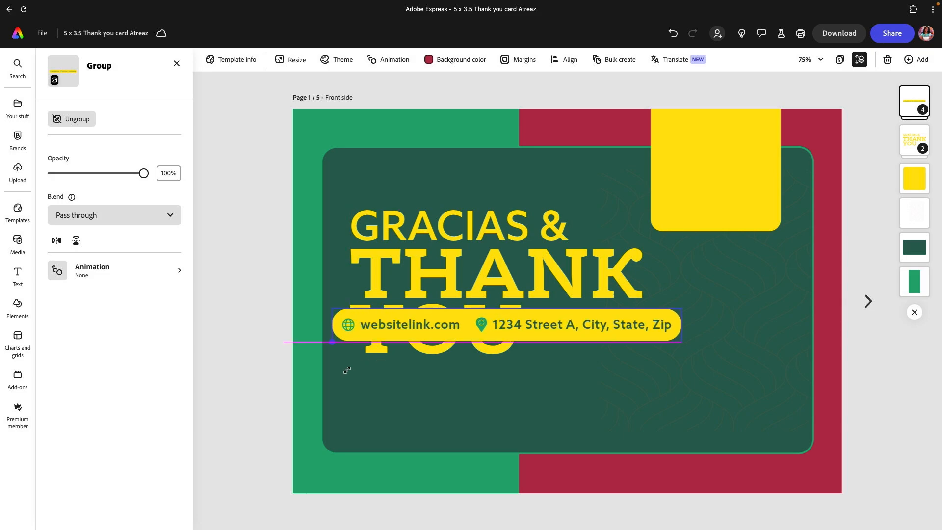
pyautogui.moveTo(427, 317); pyautogui.dragTo(570, 432)
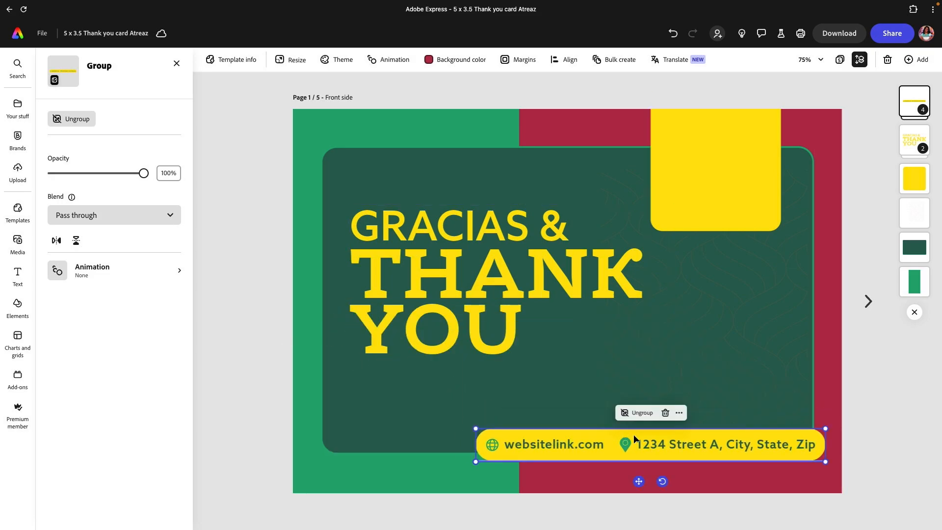
pyautogui.click(873, 387)
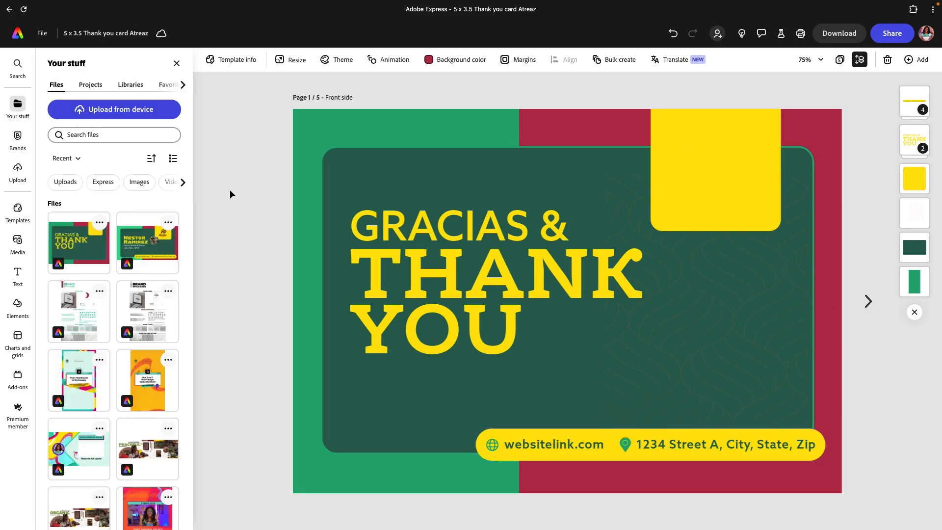
# Step: Add the full-color Atreaz Tours logo from the brand to the card's front, shrunk and placed inside the yellow tab
pyautogui.click(17, 138)
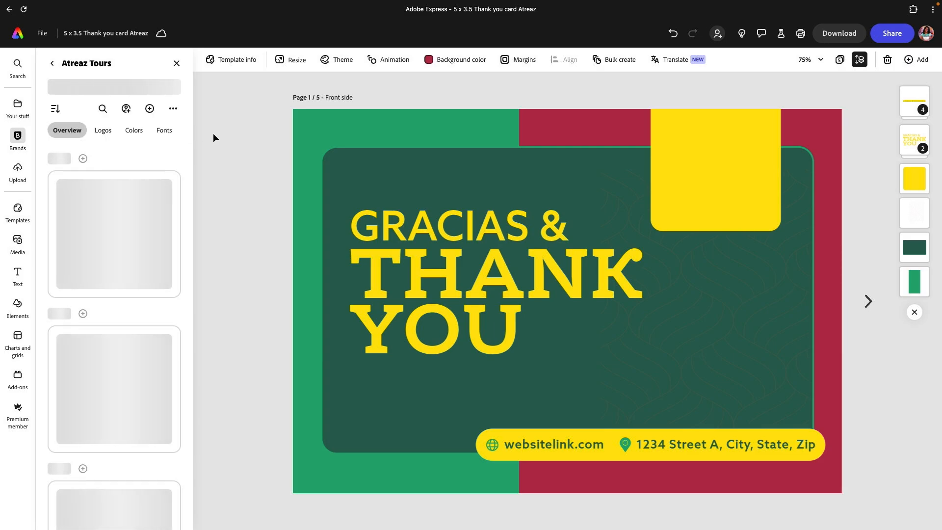
pyautogui.click(171, 160)
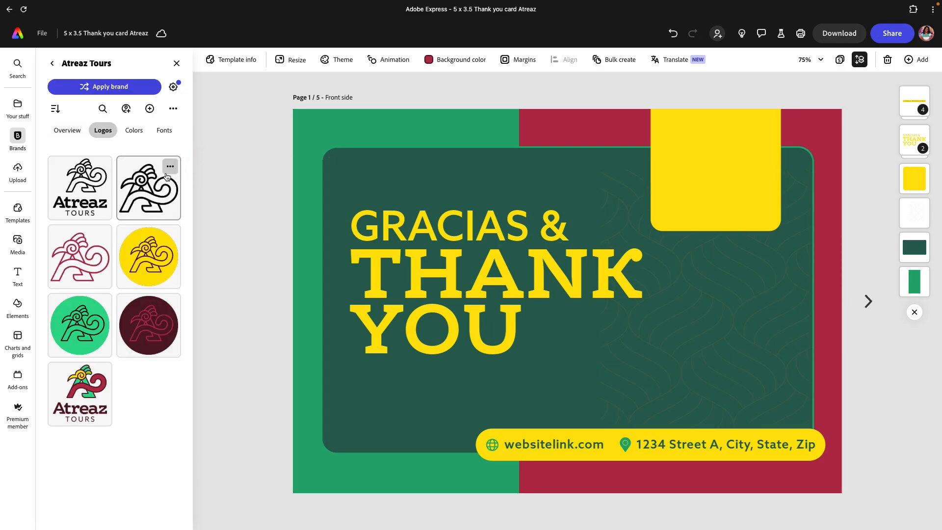
pyautogui.click(91, 388)
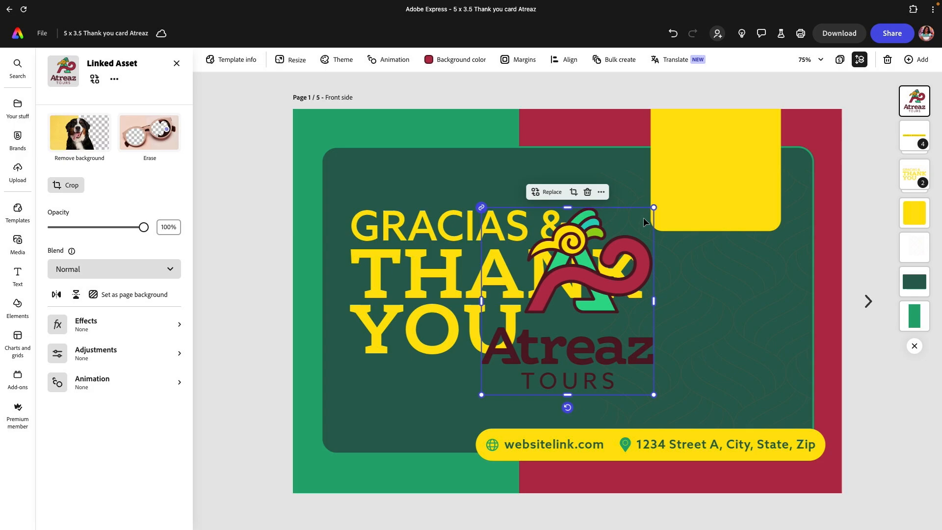
pyautogui.moveTo(653, 207); pyautogui.dragTo(722, 163)
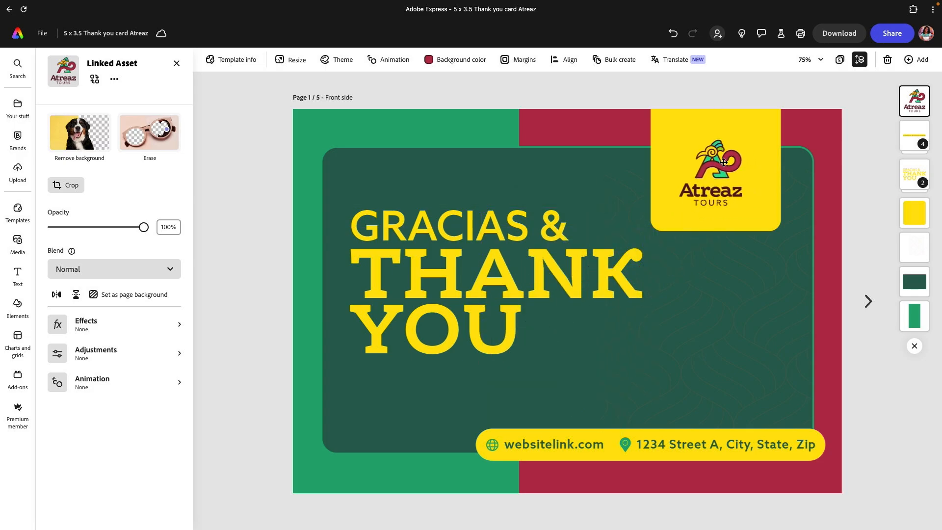
pyautogui.click(856, 229)
# Step: Delete the faint line-pattern image from the dark green panel on the card's front side
pyautogui.click(777, 311)
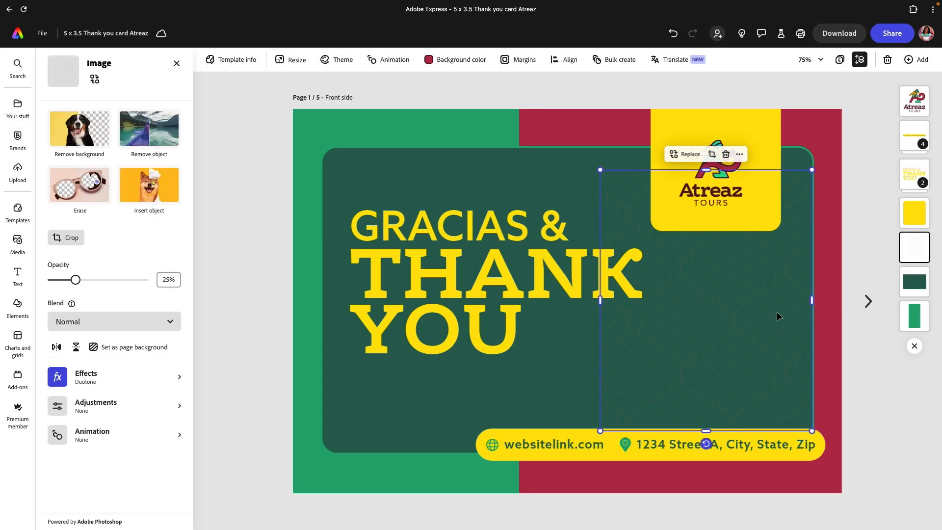
pyautogui.moveTo(775, 311); pyautogui.dragTo(447, 245)
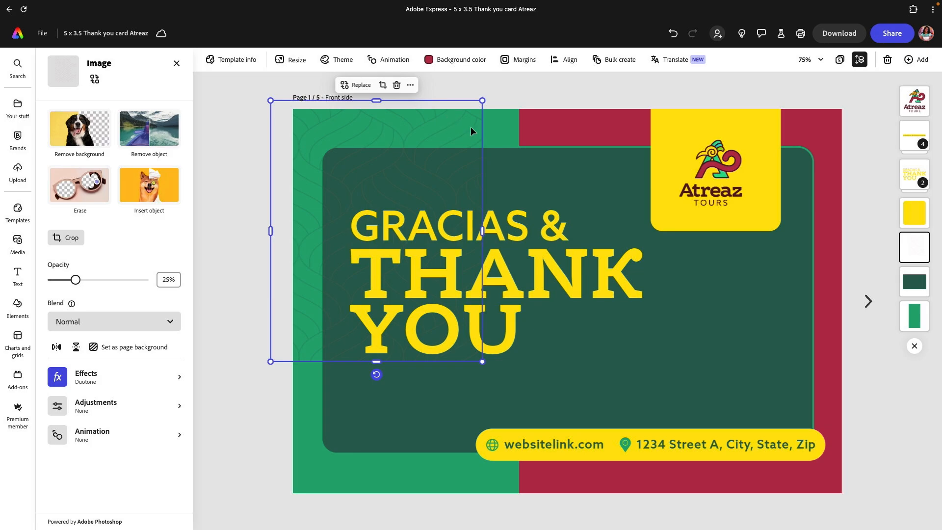
pyautogui.press('Delete')
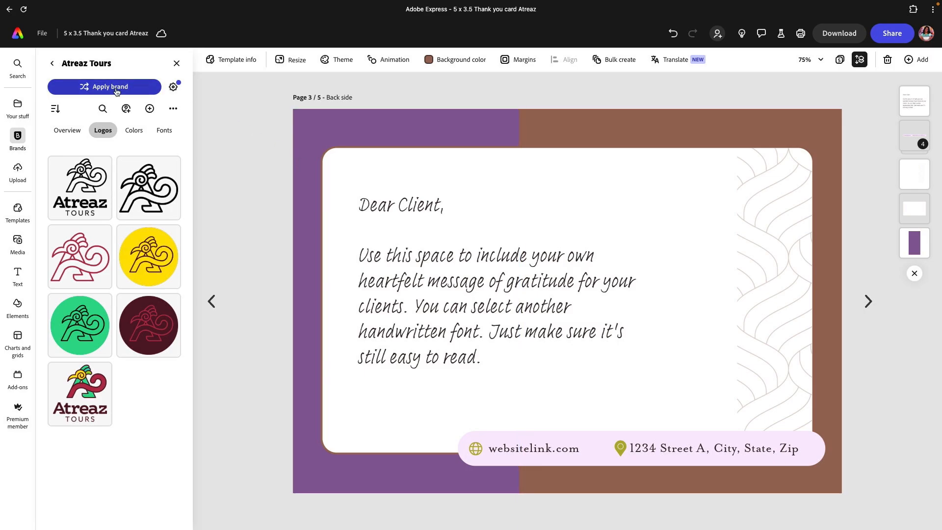
# Step: Apply the Atreaz Tours brand to the card's back side with colors only, excluding fonts to keep the handwritten message style
pyautogui.click(486, 256)
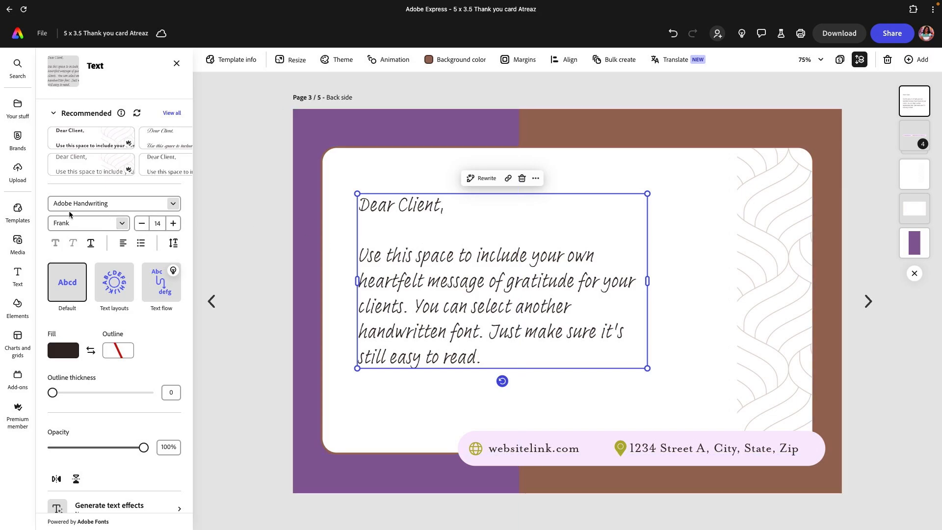
pyautogui.click(219, 198)
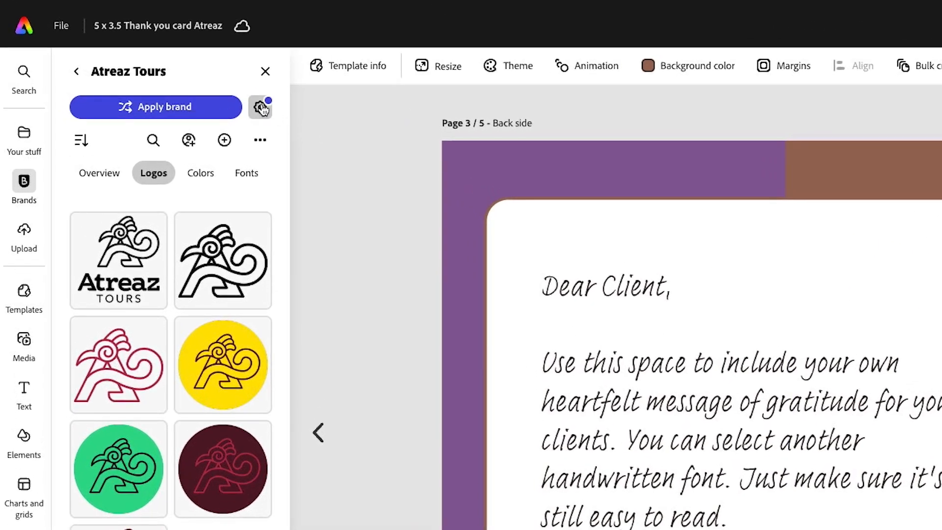
pyautogui.click(173, 87)
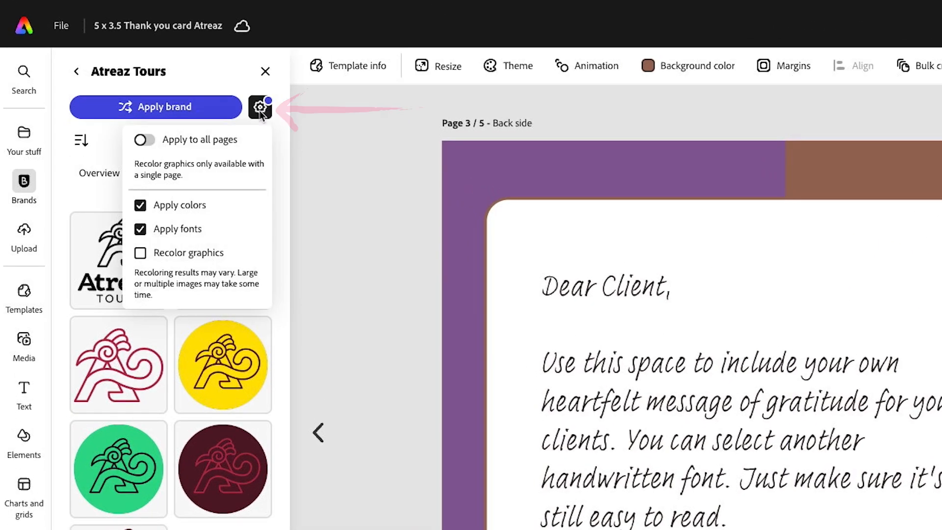
pyautogui.click(139, 230)
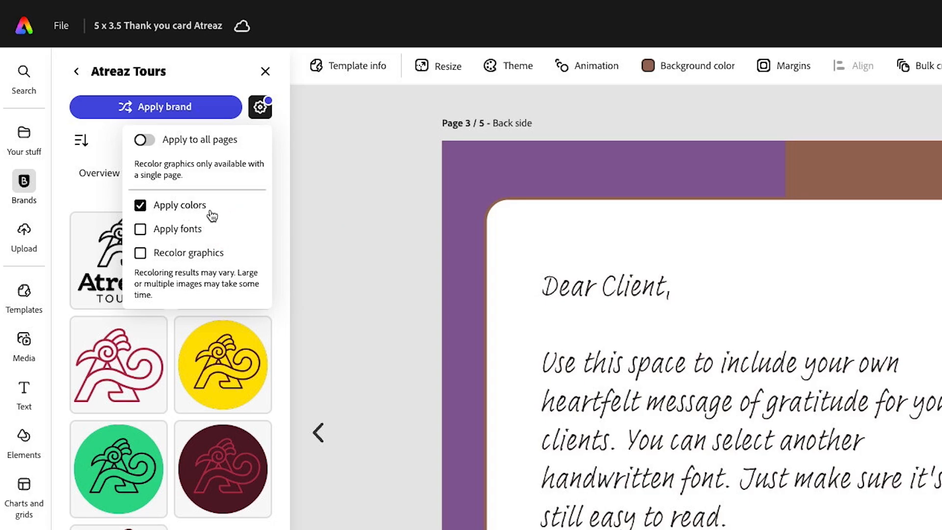
pyautogui.click(165, 111)
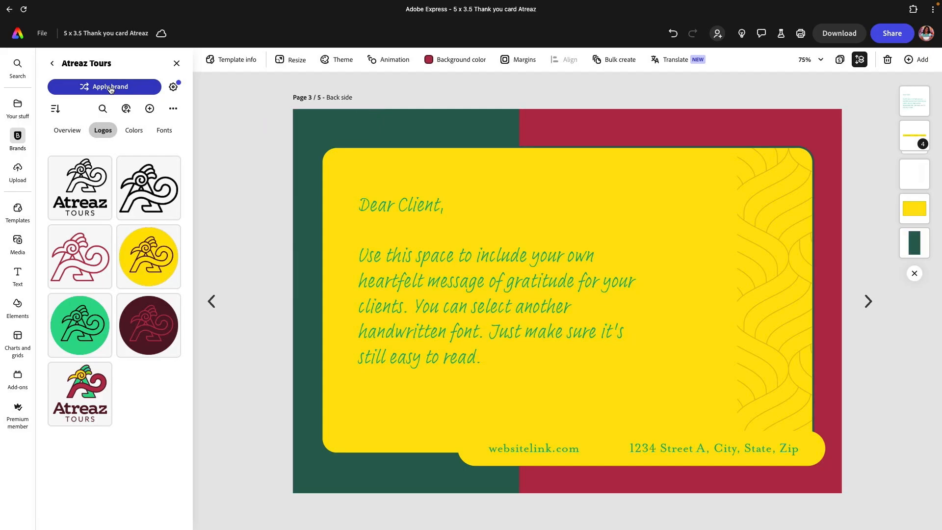
# Step: Delete the wavy pattern and the entire old website and address bar from the card's back side
pyautogui.click(767, 360)
pyautogui.press('Delete')
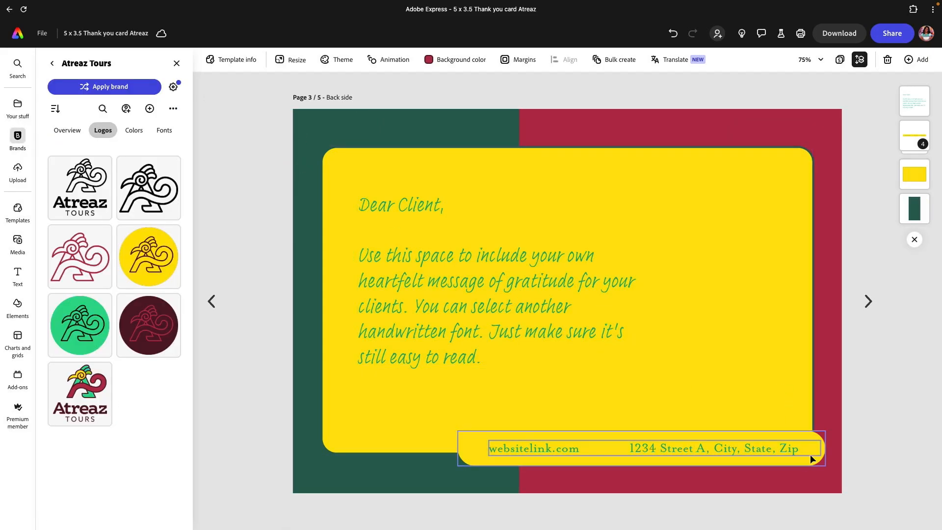
pyautogui.click(820, 440)
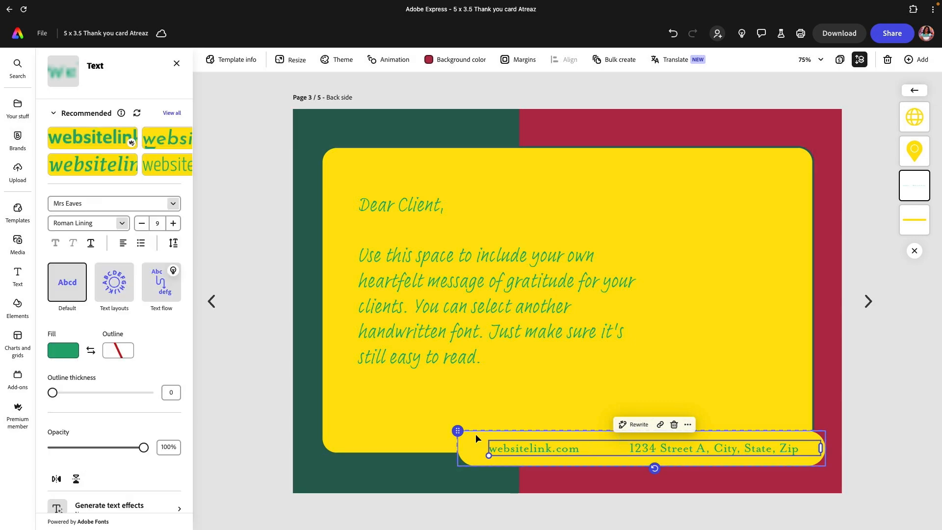
pyautogui.click(674, 425)
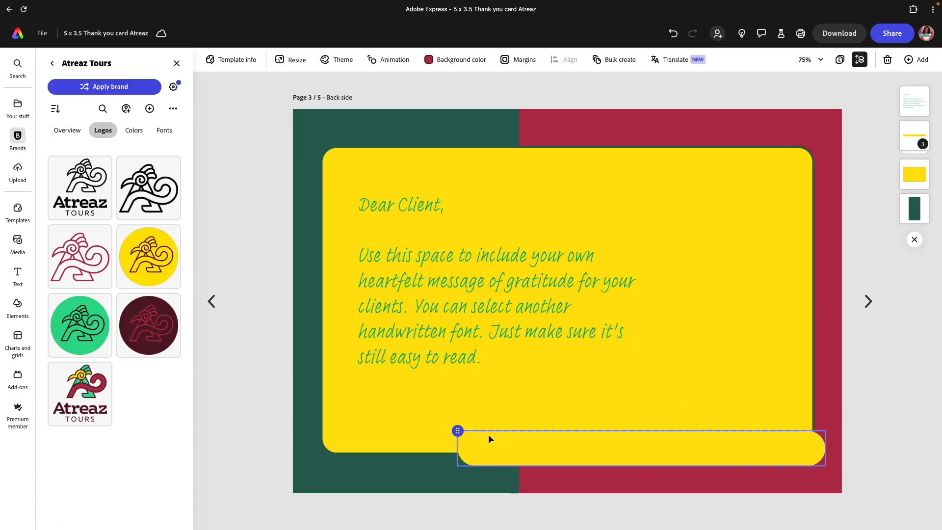
pyautogui.click(488, 438)
pyautogui.click(656, 415)
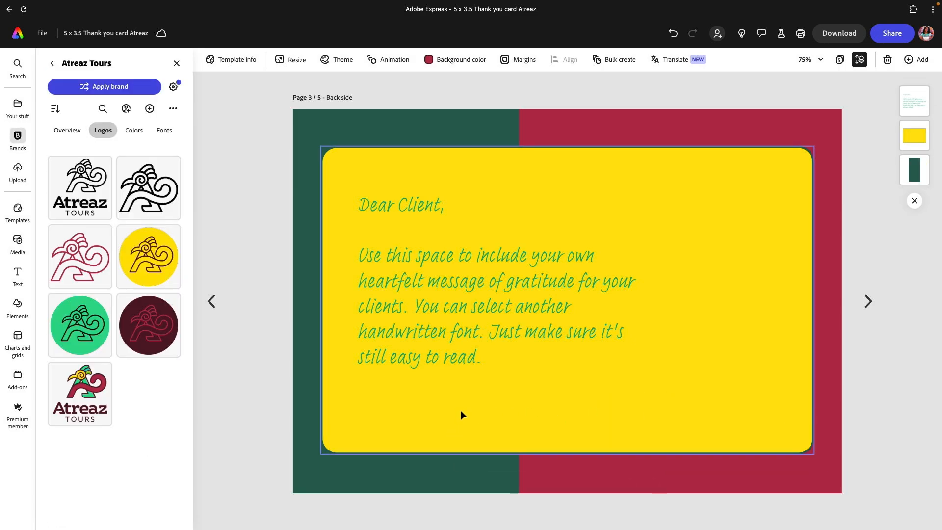
# Step: Copy the website and address bar group from the front side and paste it onto the back side
pyautogui.click(211, 301)
pyautogui.click(482, 431)
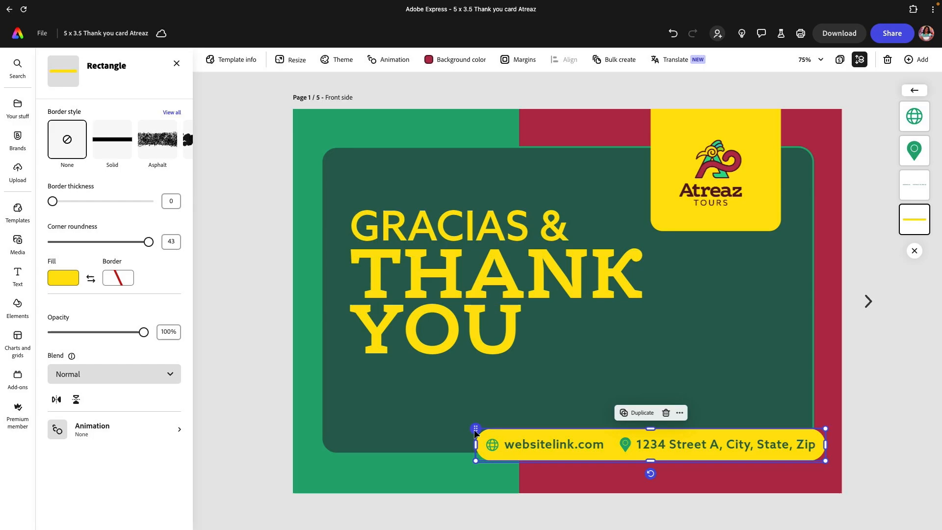
pyautogui.click(474, 429)
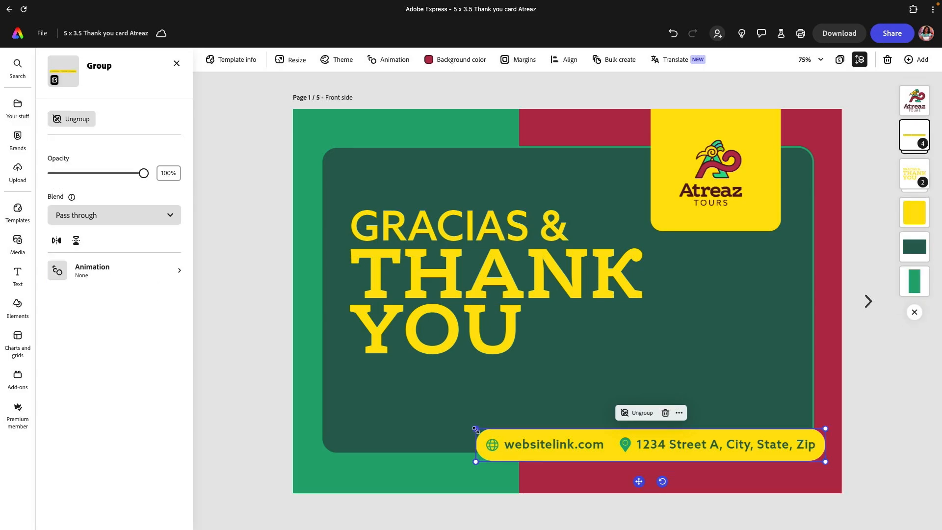
pyautogui.click(867, 302)
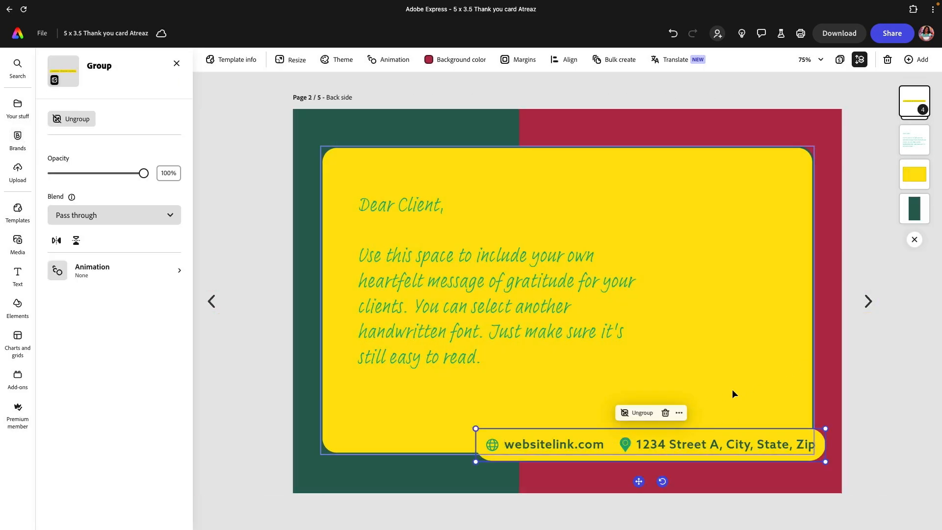
# Step: Change the fill of the rounded message panel on the back side to white
pyautogui.click(765, 372)
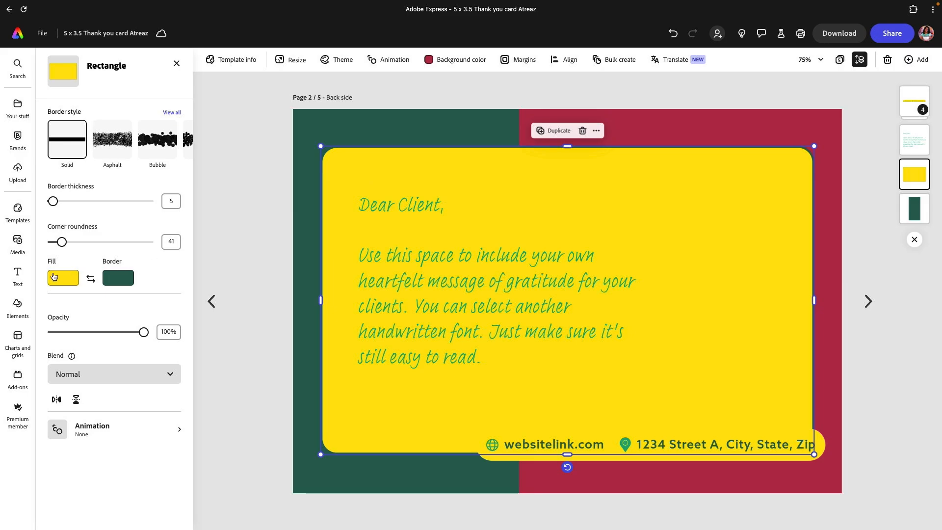
pyautogui.click(54, 277)
pyautogui.click(121, 188)
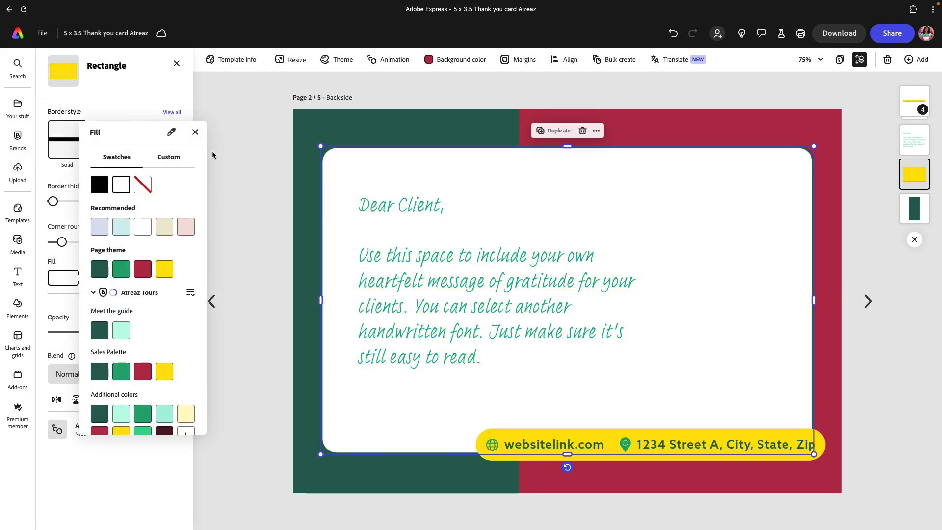
pyautogui.press('Escape')
pyautogui.click(240, 142)
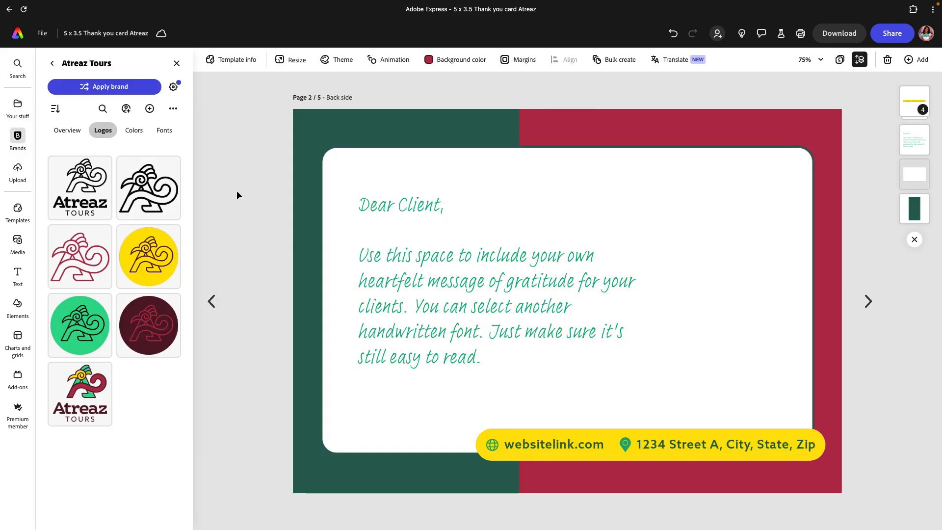
# Step: From the card's front side, choose the 7"x5" invitation as the print-and-deliver product and resize the design to it
pyautogui.click(211, 301)
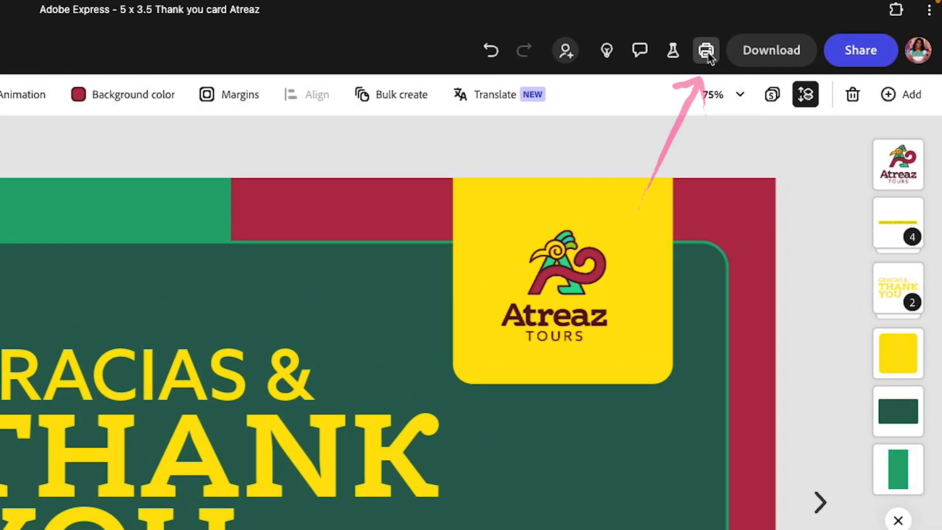
pyautogui.click(707, 52)
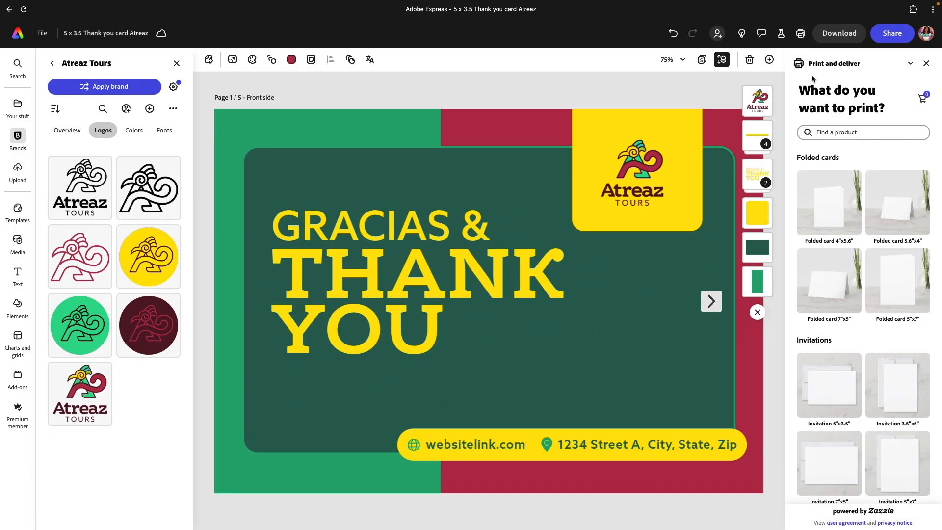
pyautogui.scroll(-4, 855, 340)
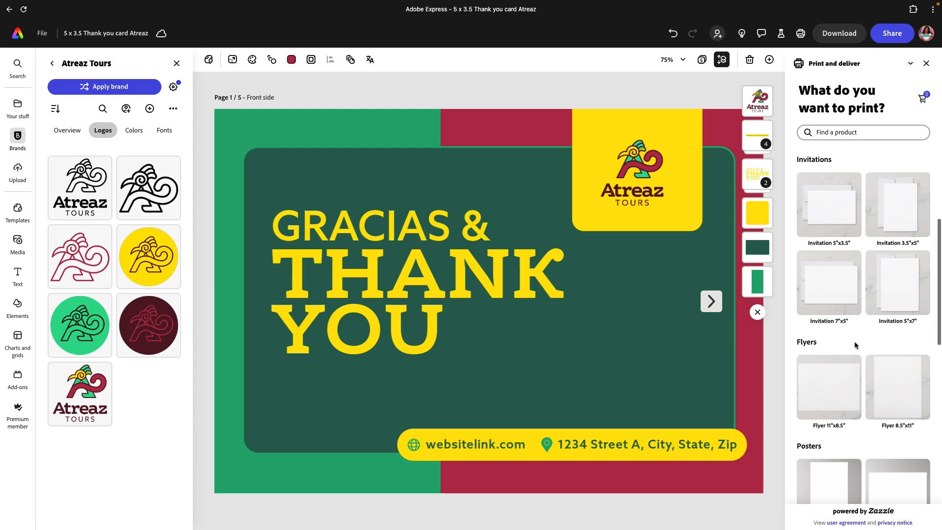
pyautogui.scroll(2, 878, 294)
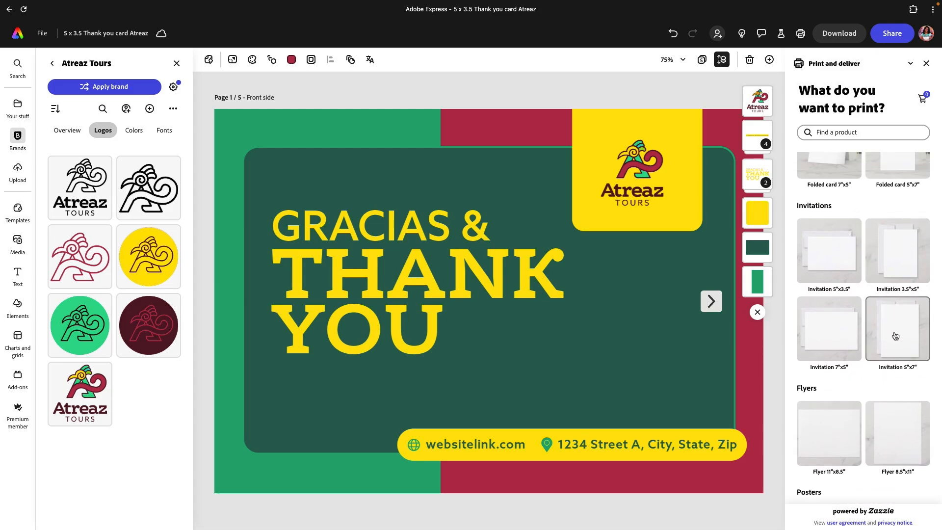
pyautogui.scroll(3, 895, 336)
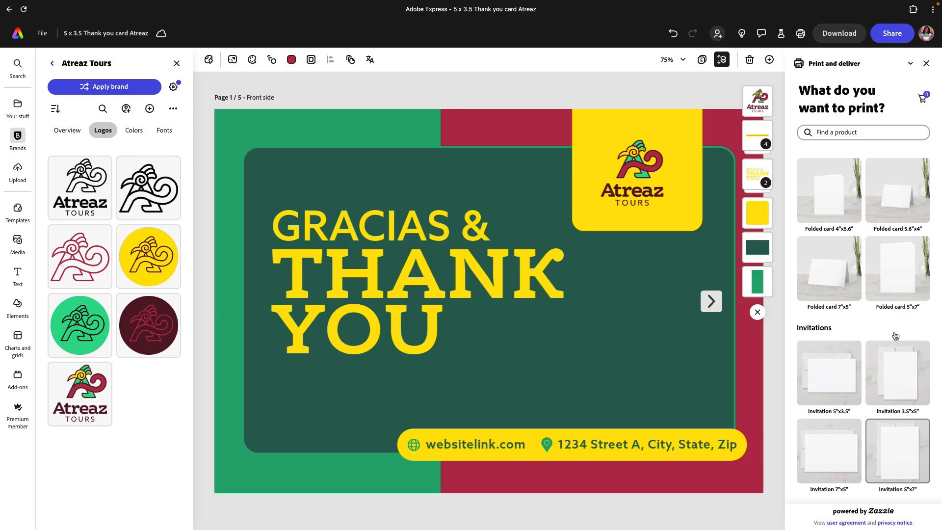
pyautogui.scroll(-2, 895, 406)
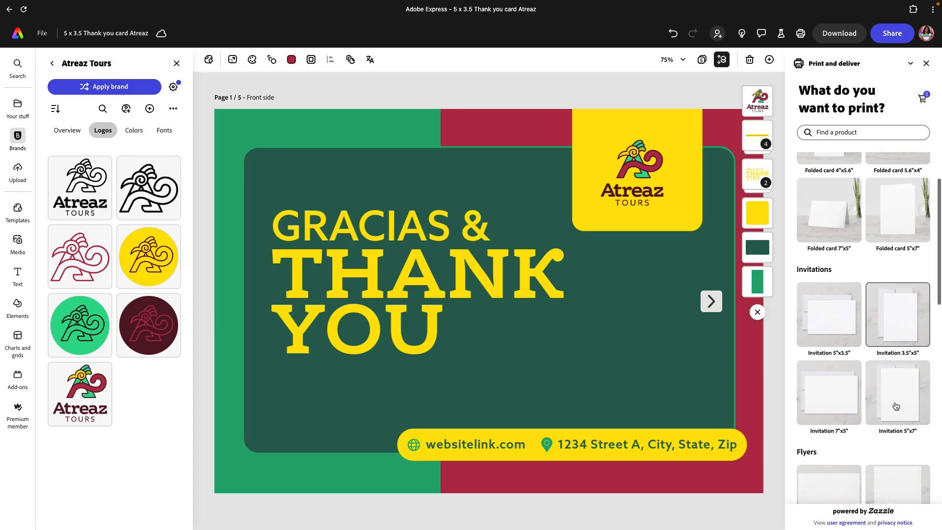
pyautogui.click(828, 396)
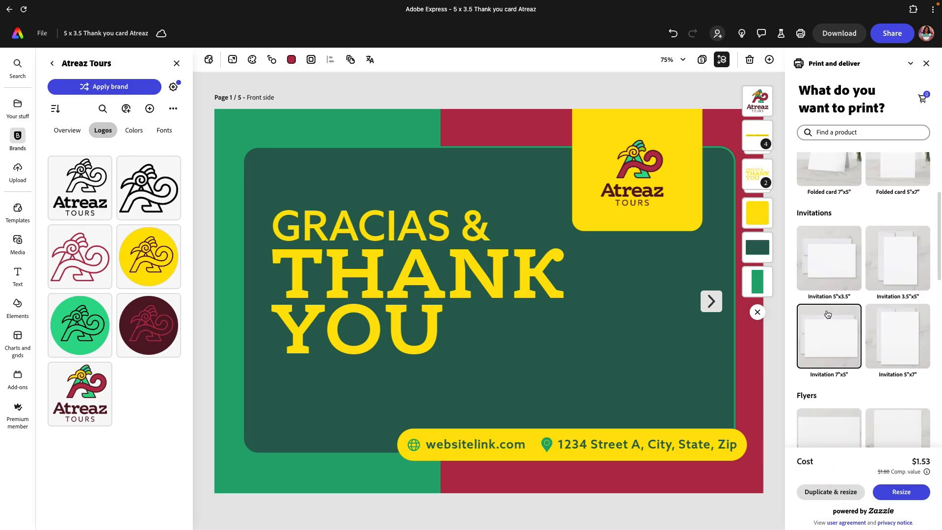
pyautogui.click(896, 492)
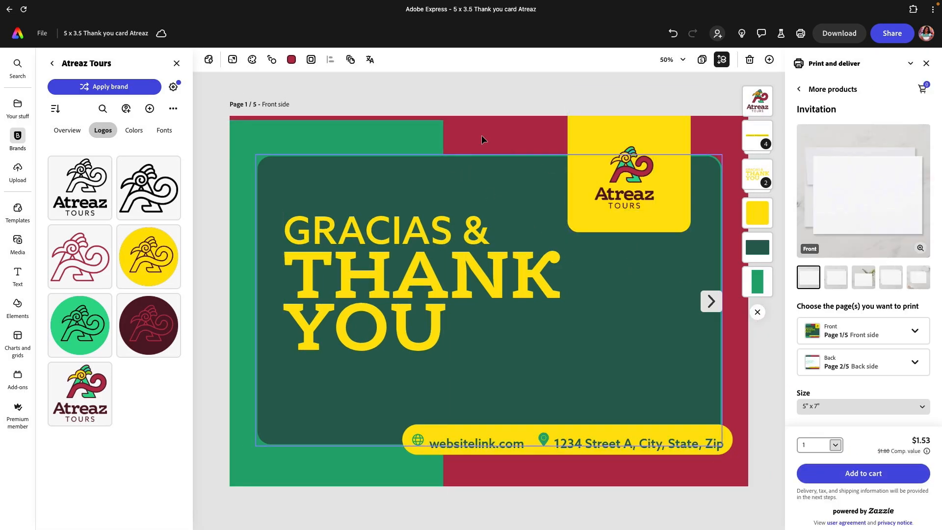
# Step: Extend the green background rectangle upward past the top edge of the resized front page
pyautogui.click(413, 125)
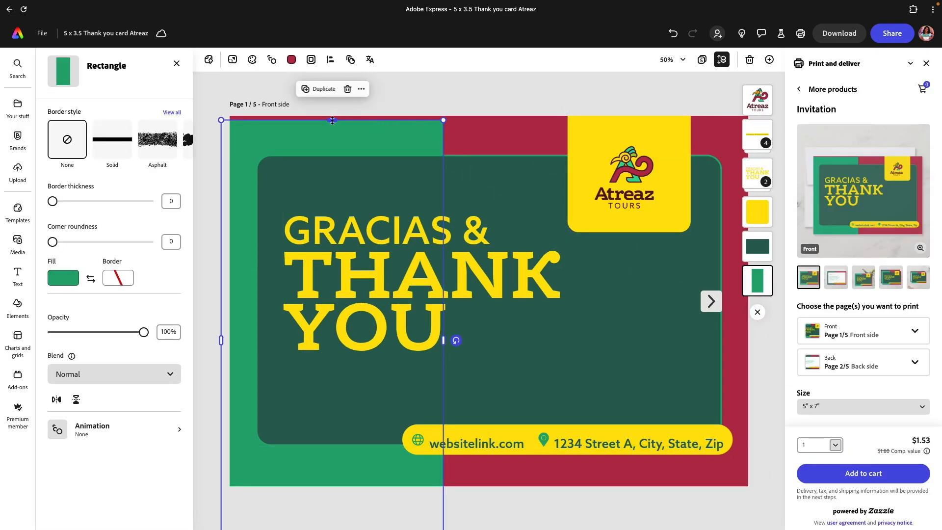
pyautogui.moveTo(359, 120); pyautogui.dragTo(359, 105)
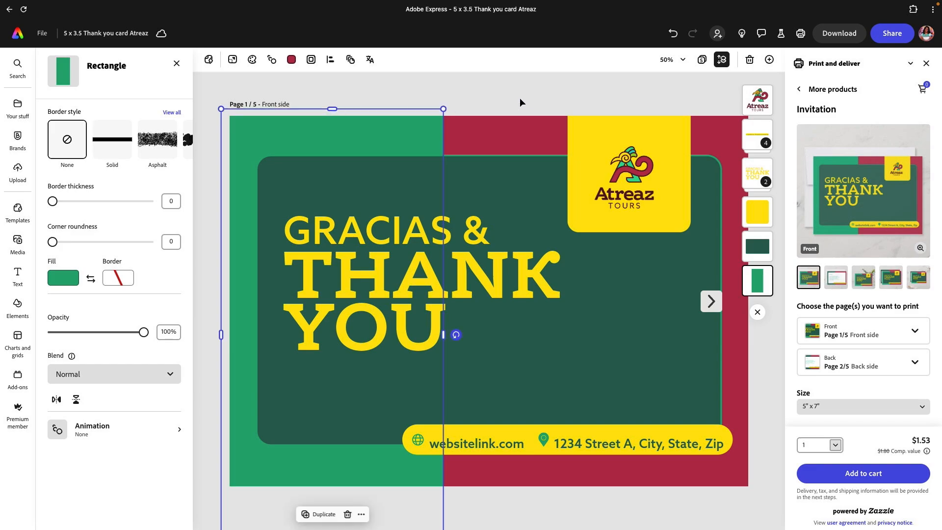